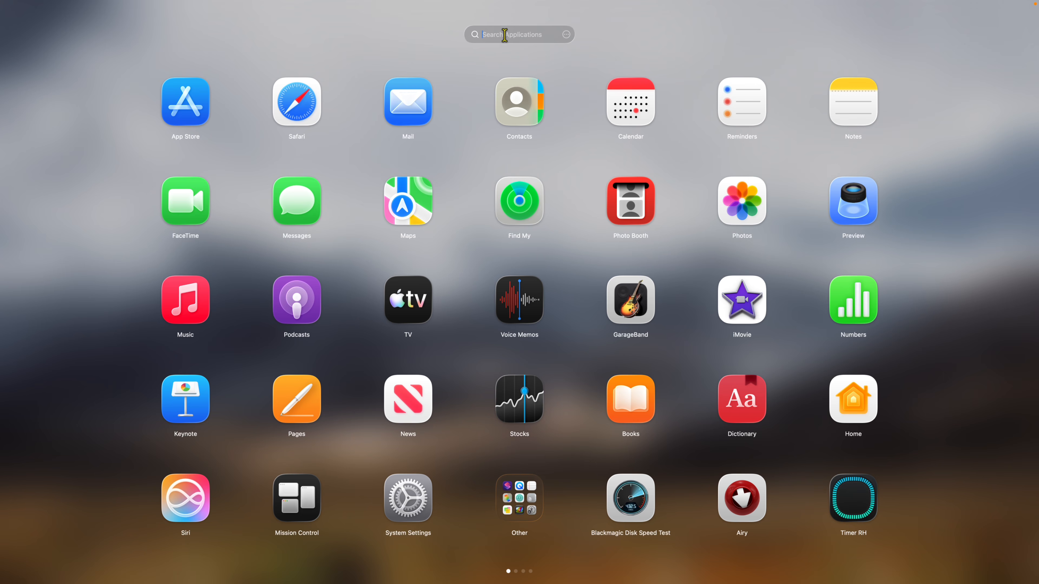
- Search the app launcher for "bla" and launch Blackmagic Disk Speed Test
{"action": "type", "text": "bla"}
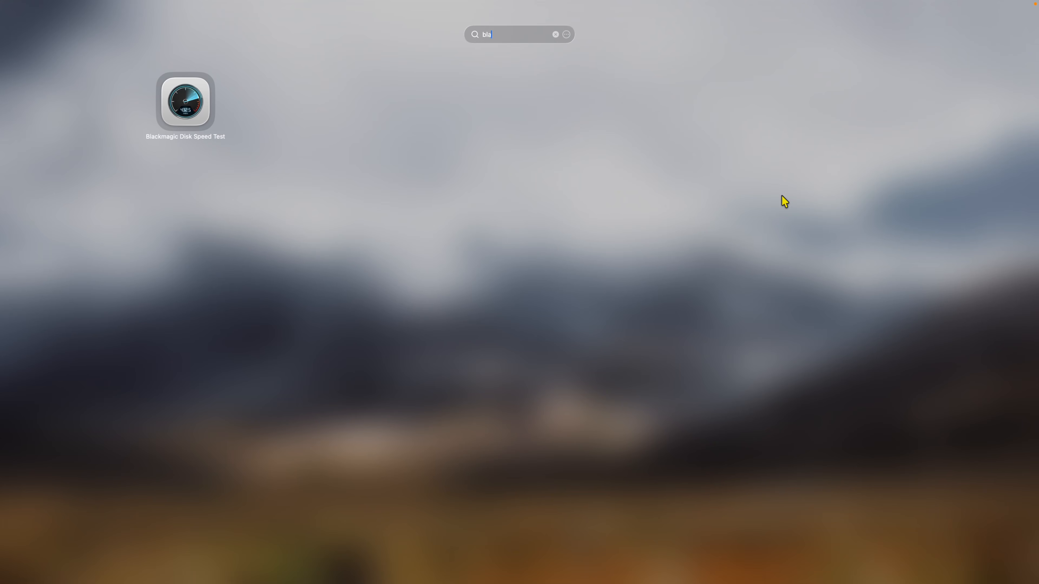
{"action": "key", "text": "Return"}
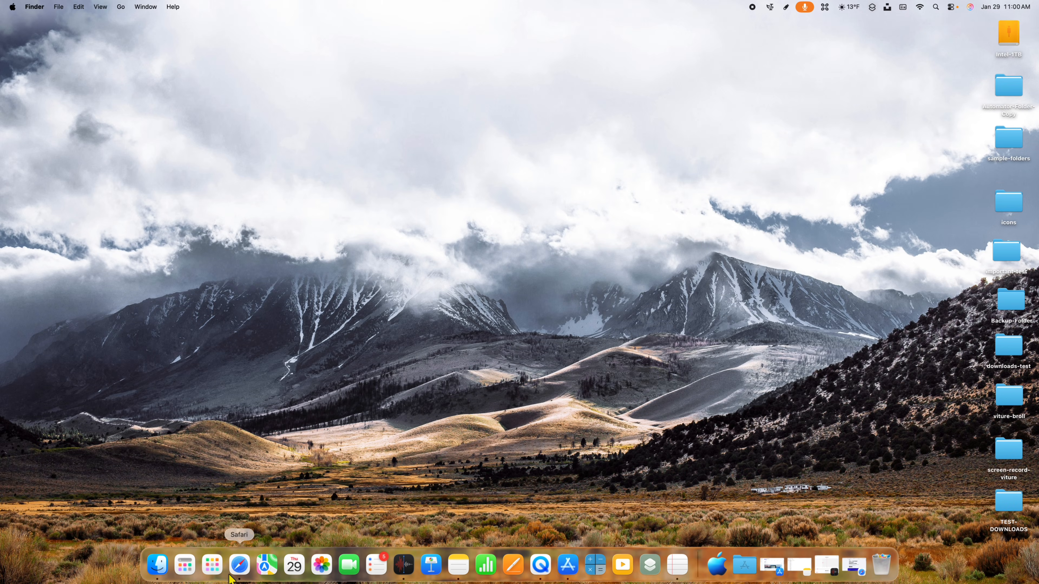
- Open the LaunchOS app launcher, browse its app pages, and dismiss it to return to the desktop
{"action": "left_click", "coordinate": [211, 564]}
{"action": "scroll", "coordinate": [428, 367], "scroll_direction": "right", "scroll_amount": 10}
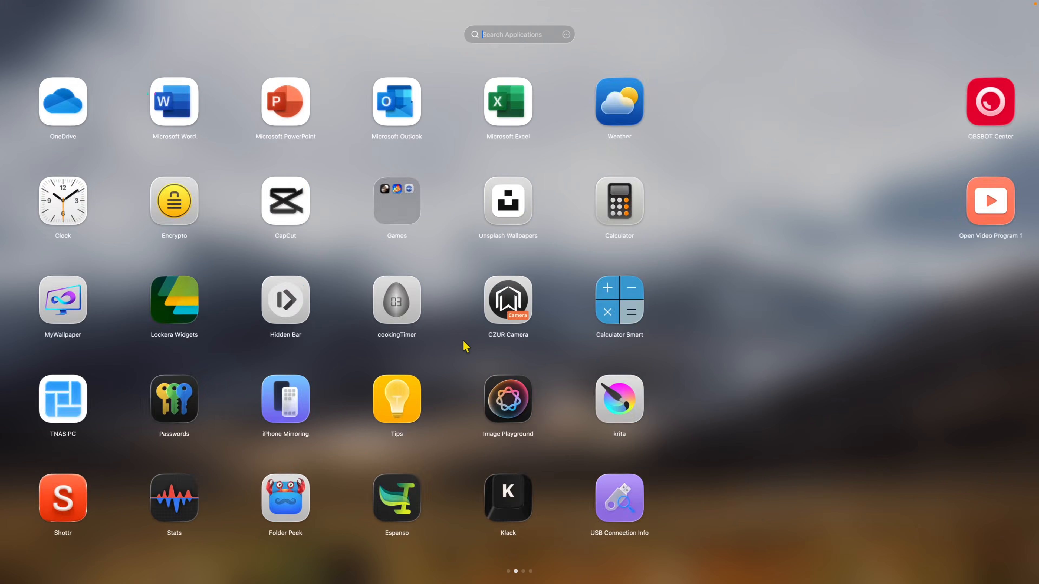
{"action": "scroll", "coordinate": [466, 343], "scroll_direction": "left", "scroll_amount": 5}
{"action": "scroll", "coordinate": [469, 346], "scroll_direction": "left", "scroll_amount": 3}
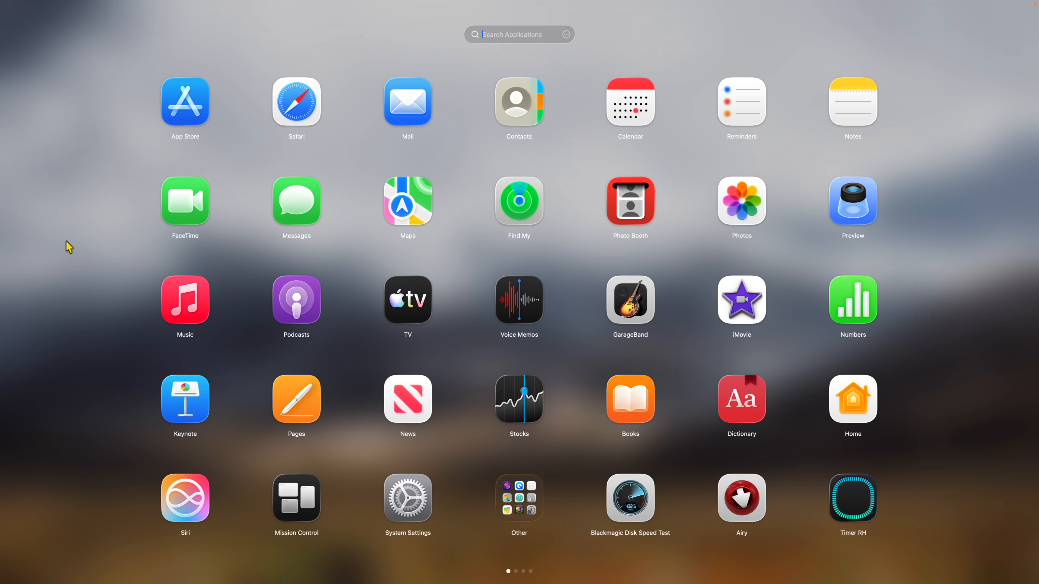
{"action": "left_click", "coordinate": [79, 243]}
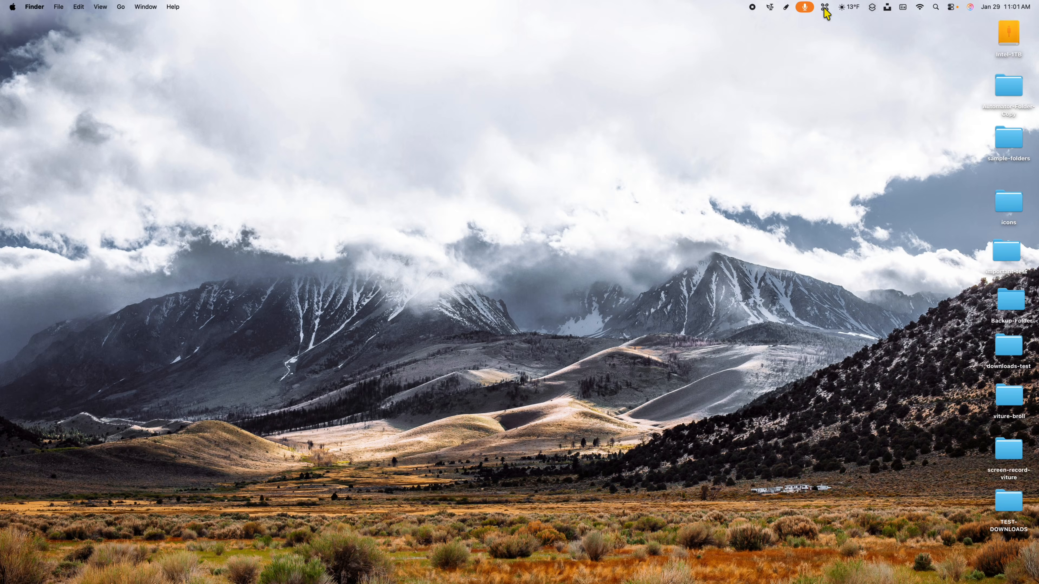
{"action": "left_click", "coordinate": [817, 17]}
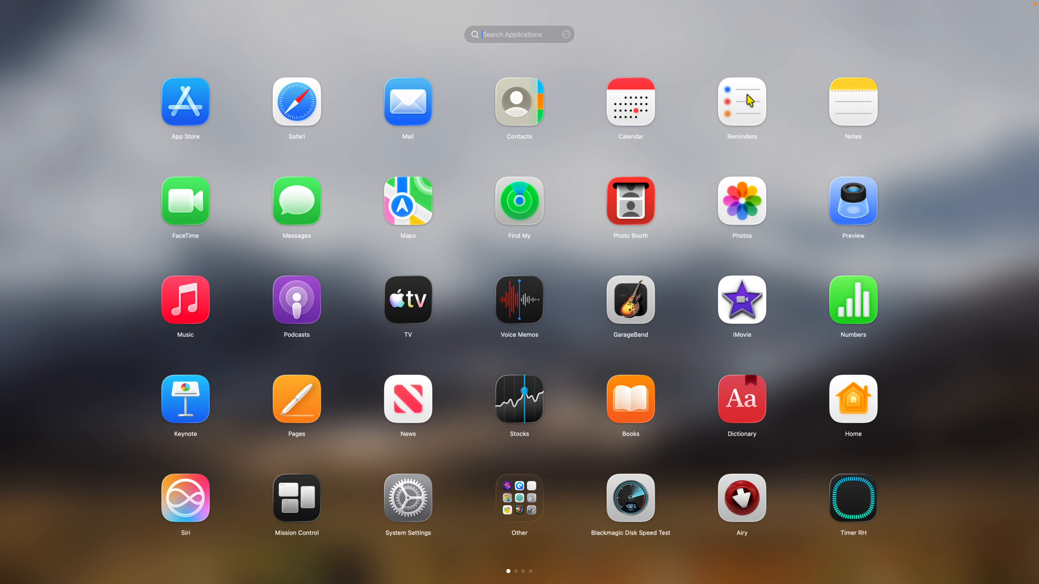
{"action": "left_click", "coordinate": [773, 45]}
- Open the LaunchOS settings and examine the General and Interface options, including the Sort By choices
{"action": "right_click", "coordinate": [823, 12]}
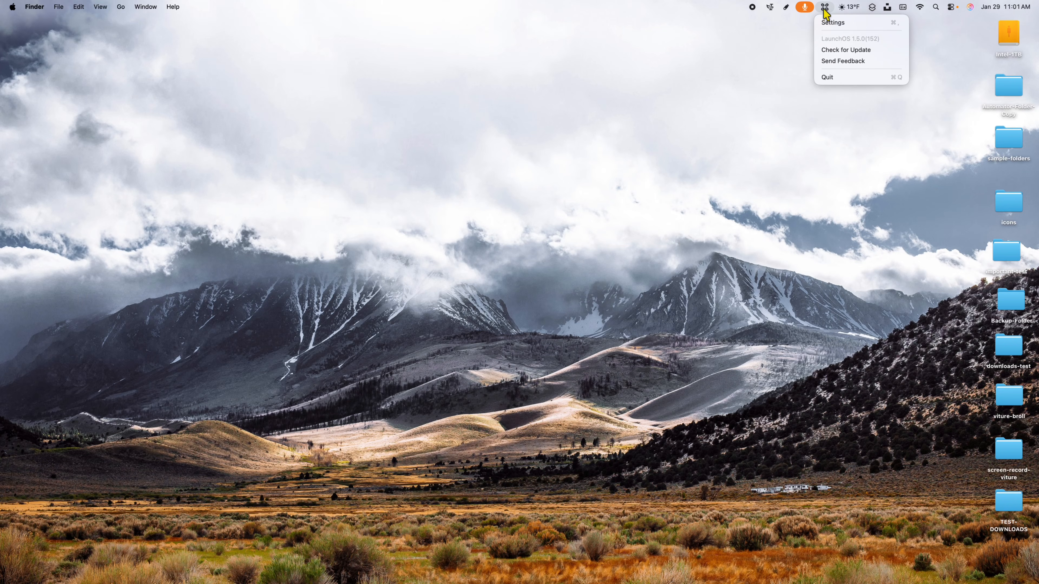
{"action": "left_click", "coordinate": [834, 23]}
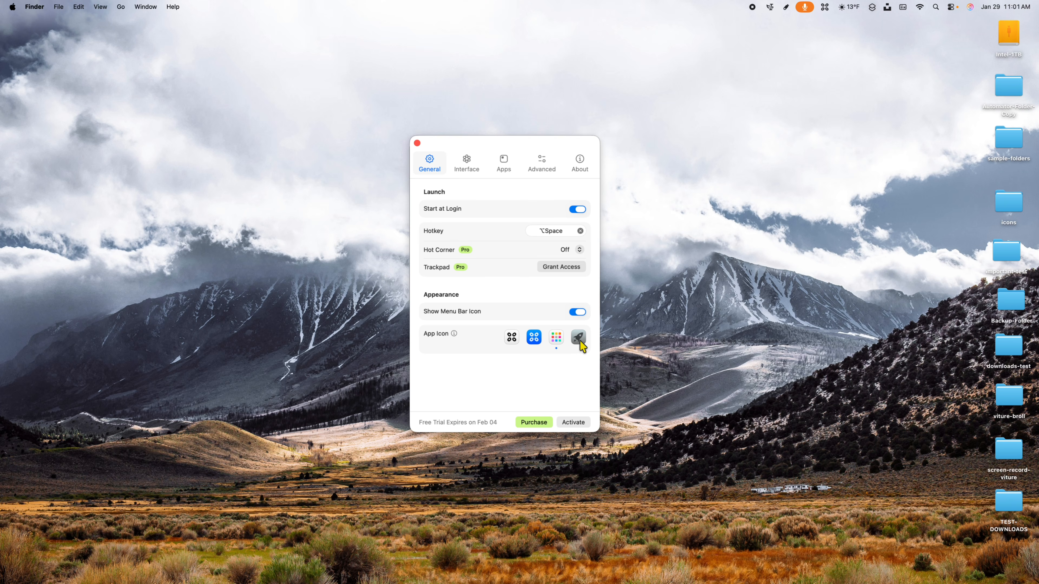
{"action": "left_click", "coordinate": [467, 164]}
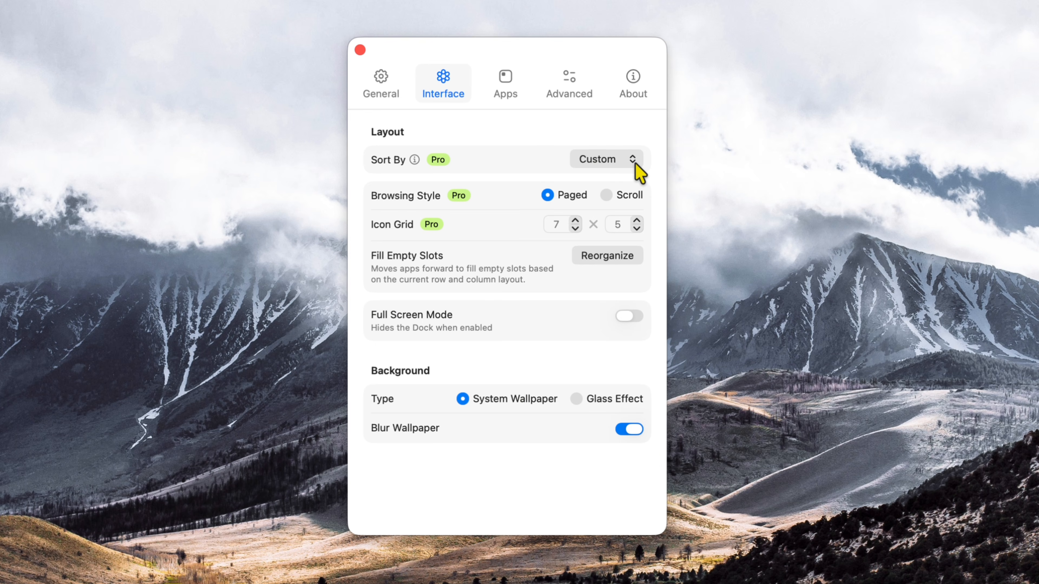
{"action": "left_click", "coordinate": [639, 171]}
{"action": "left_click", "coordinate": [726, 167]}
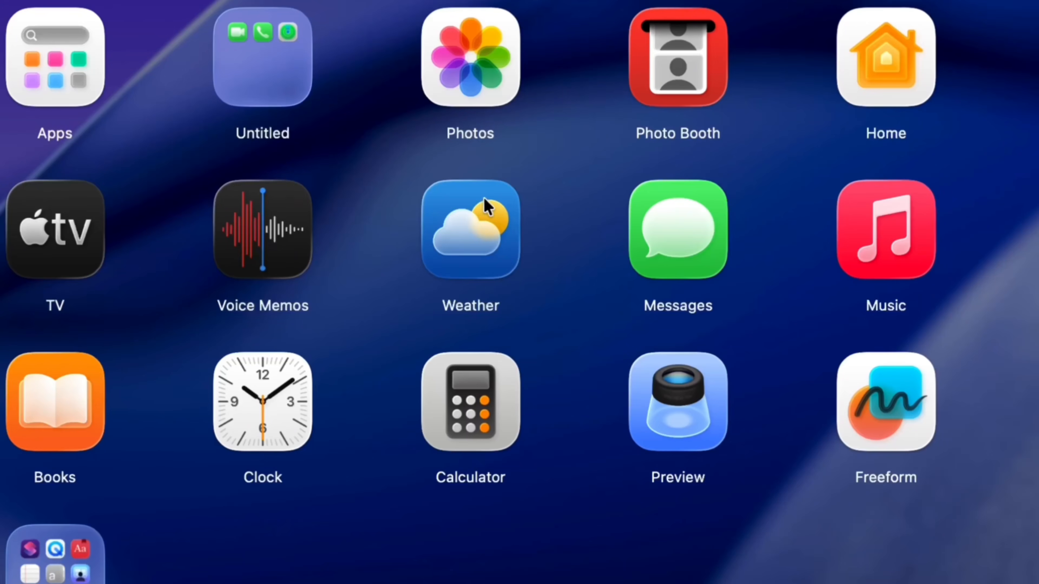
- Set the launcher's view mode to Scroll and look through the continuous app grid
{"action": "left_click_drag", "start_coordinate": [488, 207], "coordinate": [733, 209]}
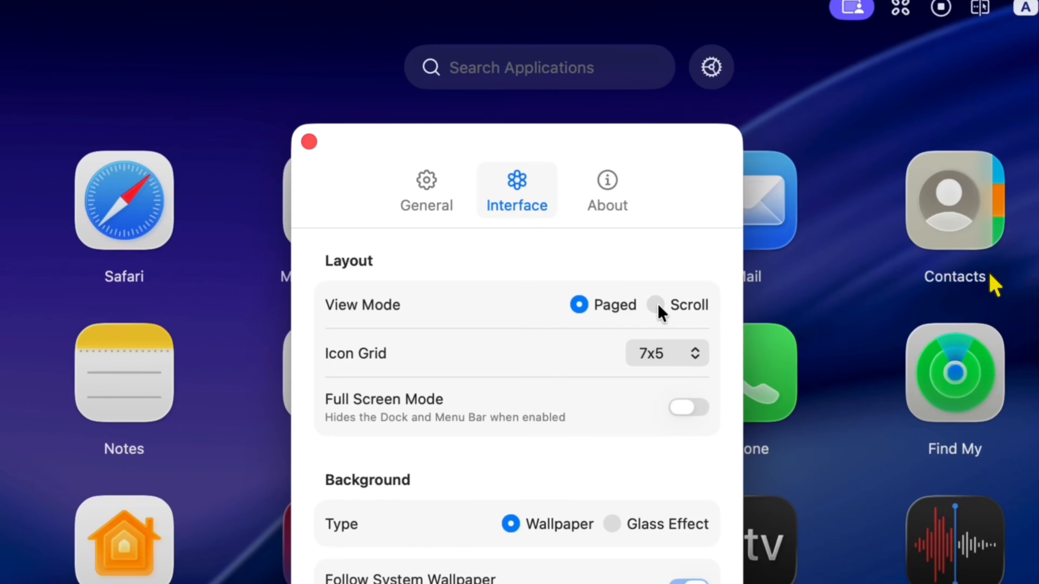
{"action": "left_click", "coordinate": [656, 305]}
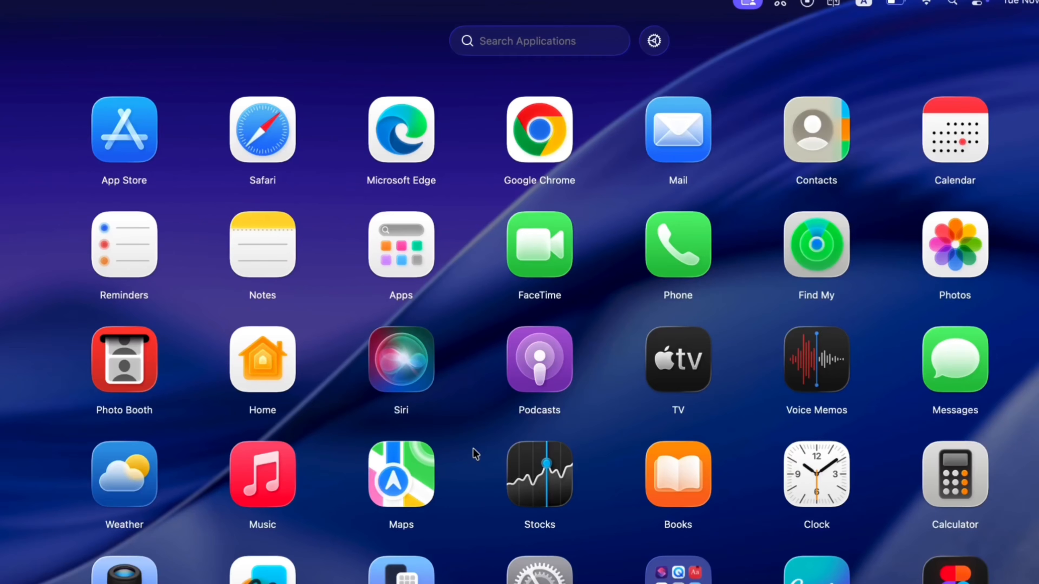
{"action": "scroll", "coordinate": [473, 449], "scroll_direction": "down", "scroll_amount": 5}
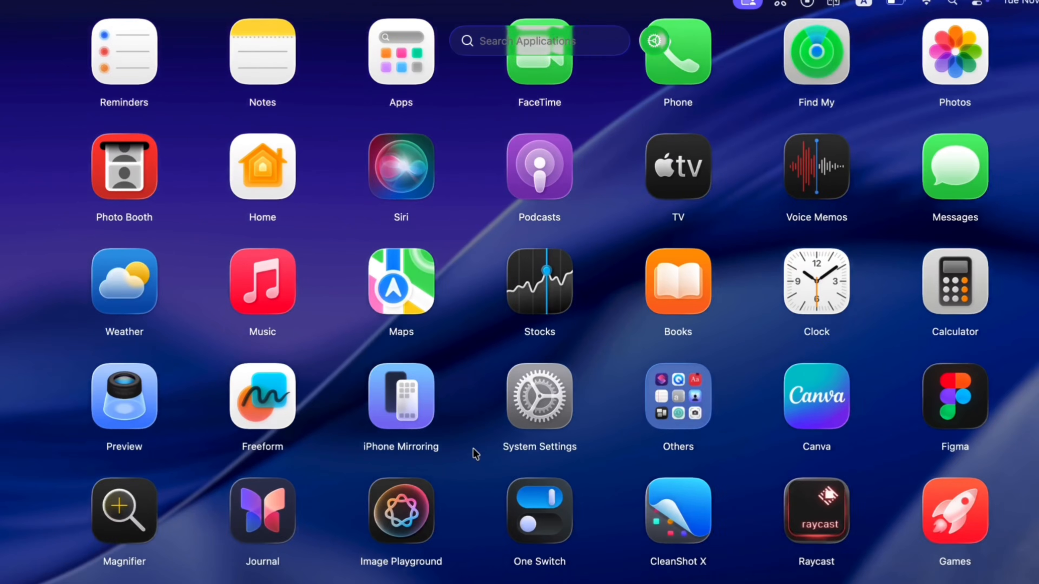
{"action": "scroll", "coordinate": [473, 449], "scroll_direction": "up", "scroll_amount": 3}
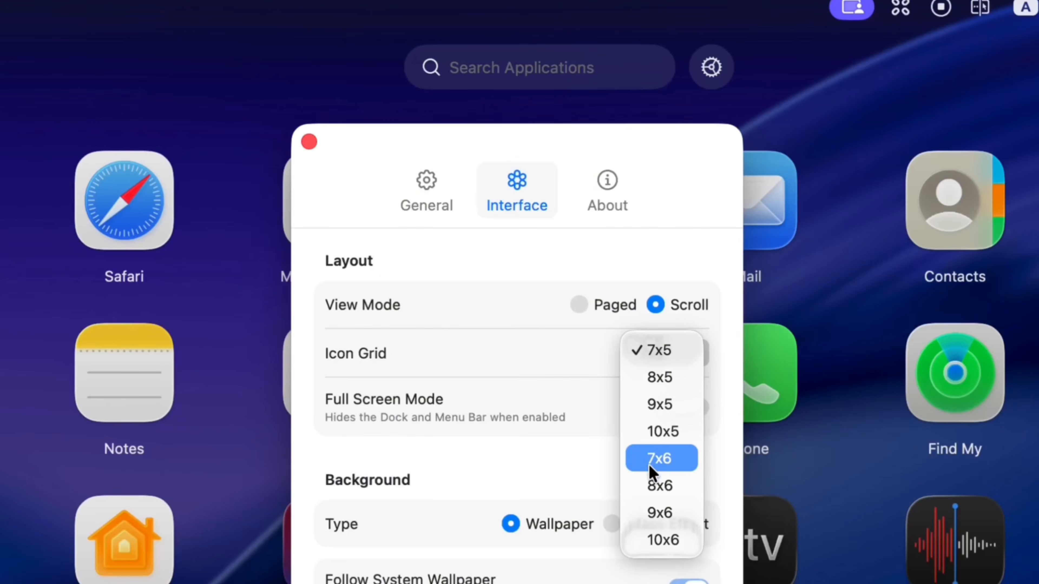
- Set the launcher's icon grid to 8x6 and page through the rearranged apps
{"action": "left_click", "coordinate": [650, 487]}
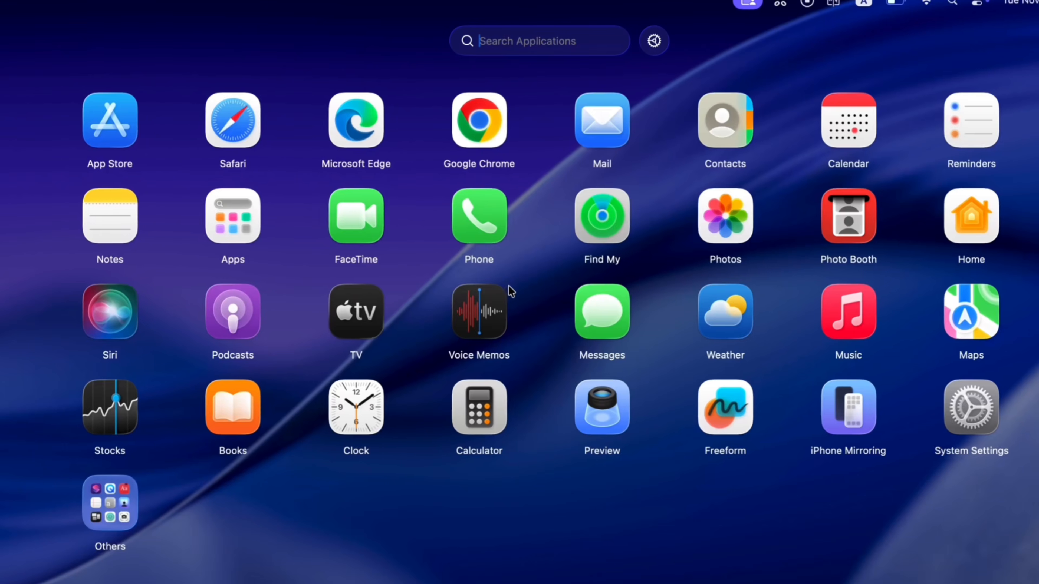
{"action": "scroll", "coordinate": [509, 289], "scroll_direction": "right", "scroll_amount": 10}
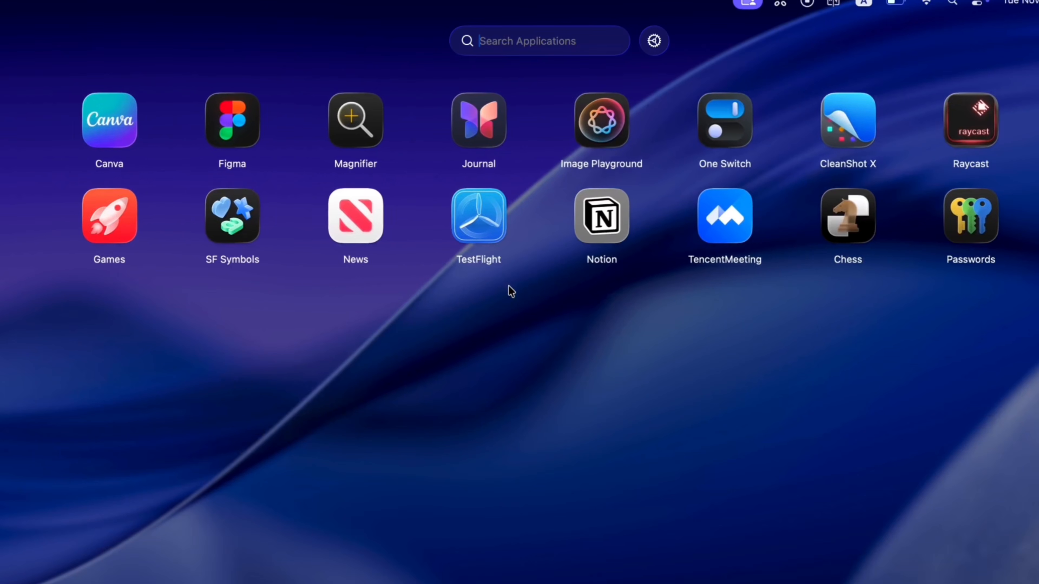
{"action": "scroll", "coordinate": [511, 292], "scroll_direction": "left", "scroll_amount": 5}
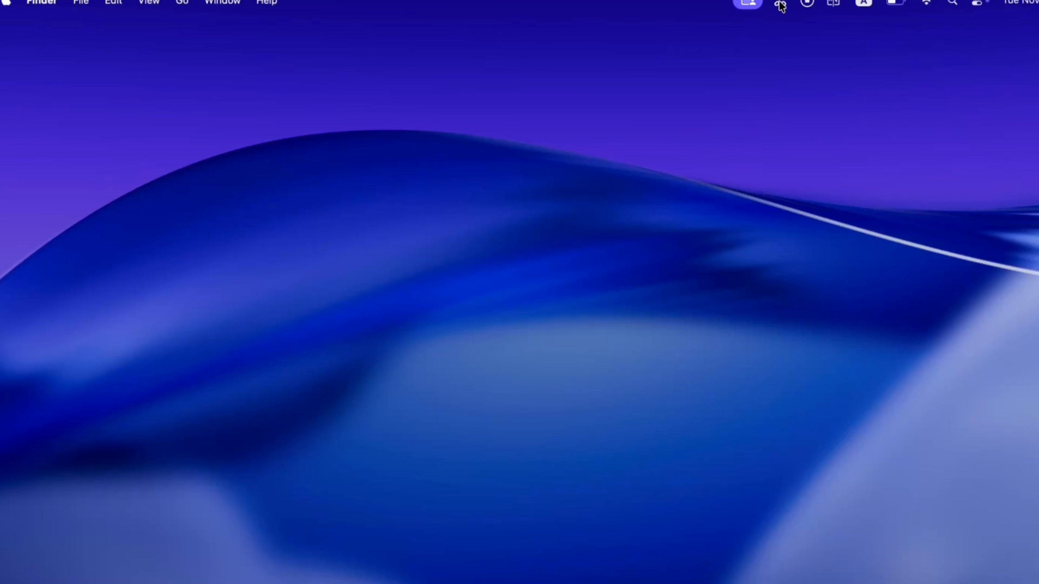
{"action": "left_click", "coordinate": [780, 3]}
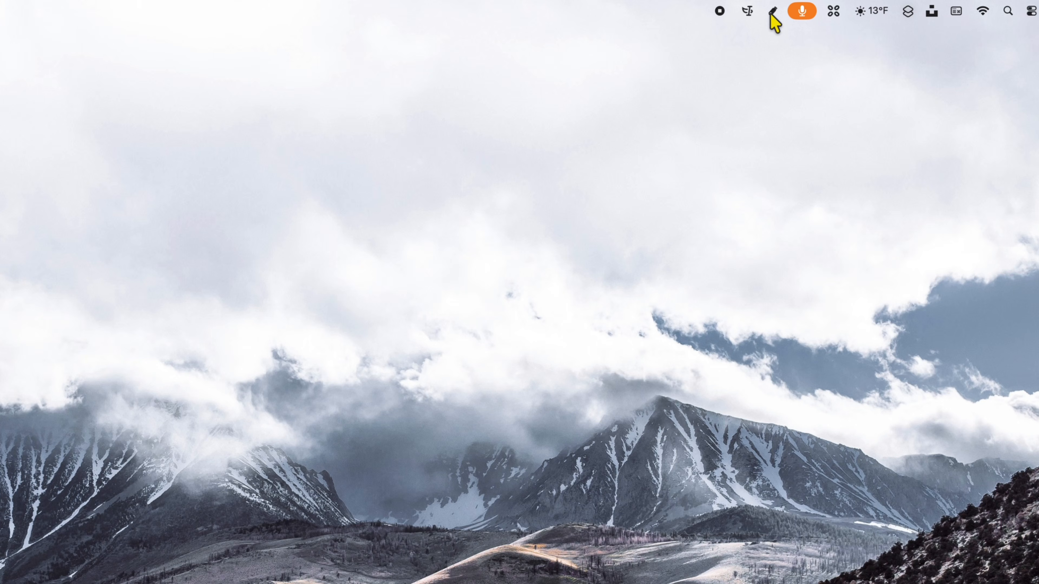
- Turn on Show Hubs in the USB Connection Information display settings, close the settings, and show the connected devices list
{"action": "left_click", "coordinate": [773, 12]}
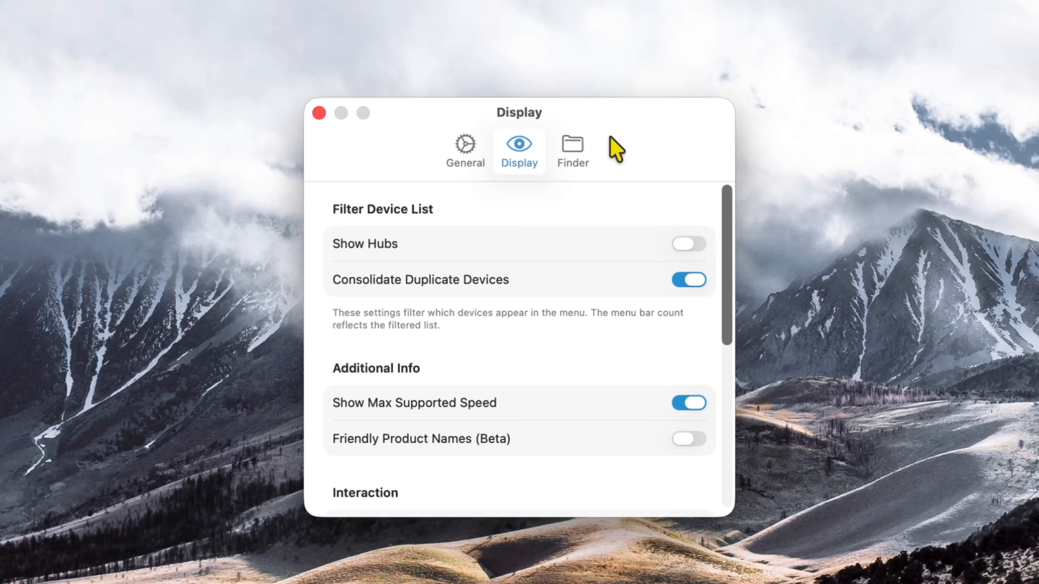
{"action": "left_click", "coordinate": [465, 144]}
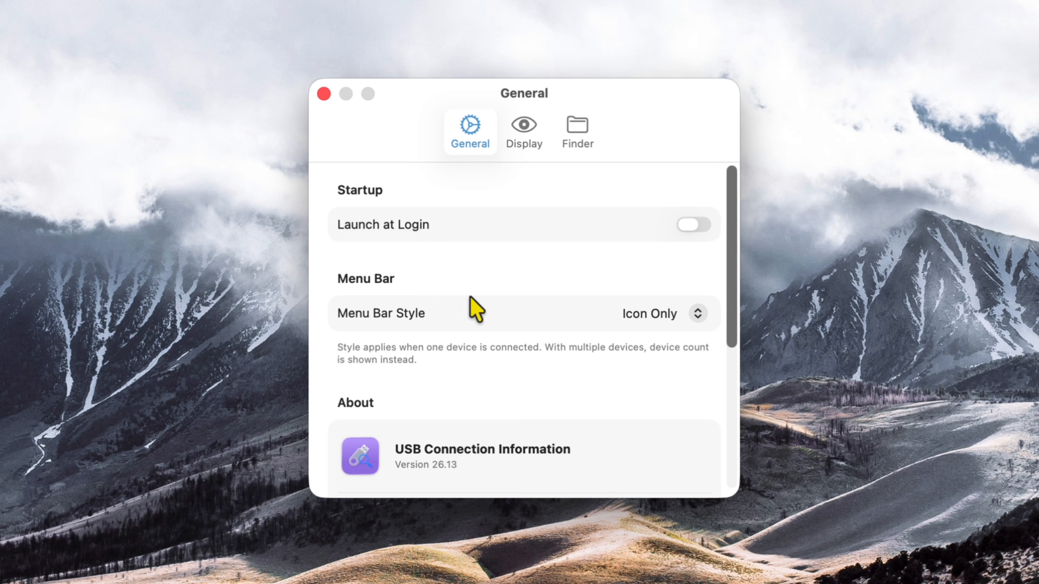
{"action": "left_click", "coordinate": [524, 151]}
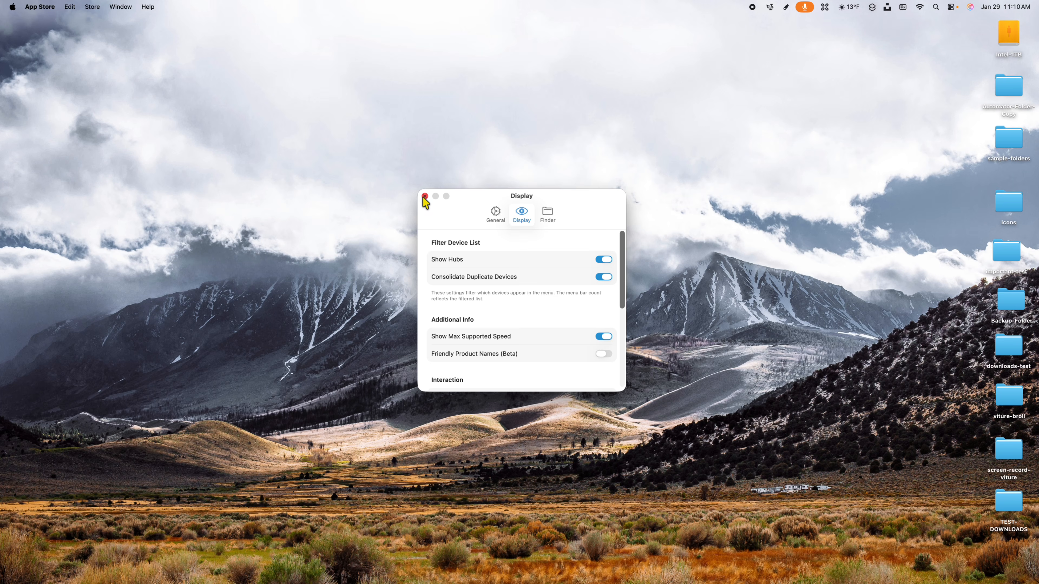
{"action": "left_click", "coordinate": [424, 197]}
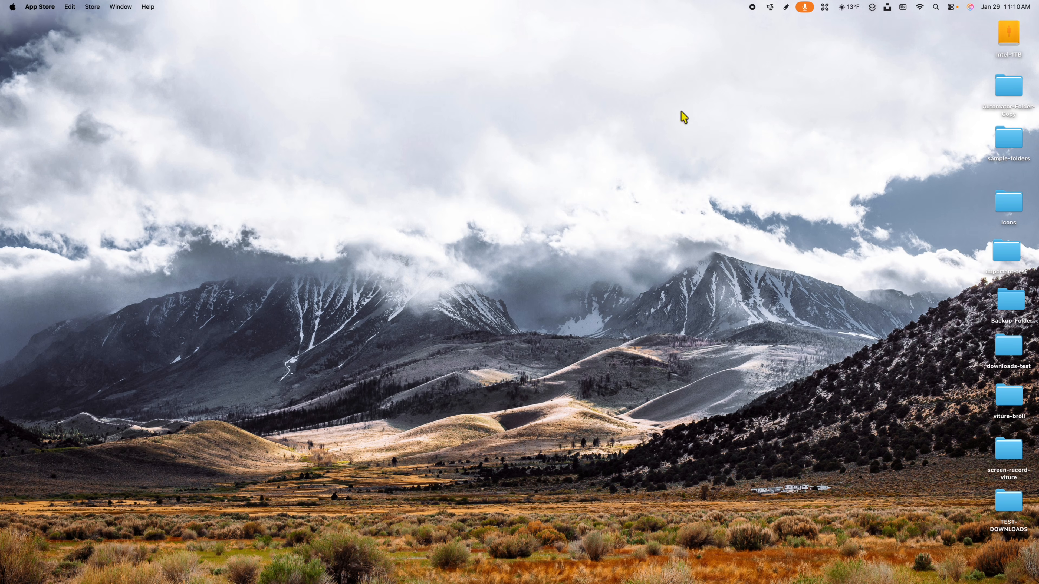
{"action": "left_click", "coordinate": [788, 10]}
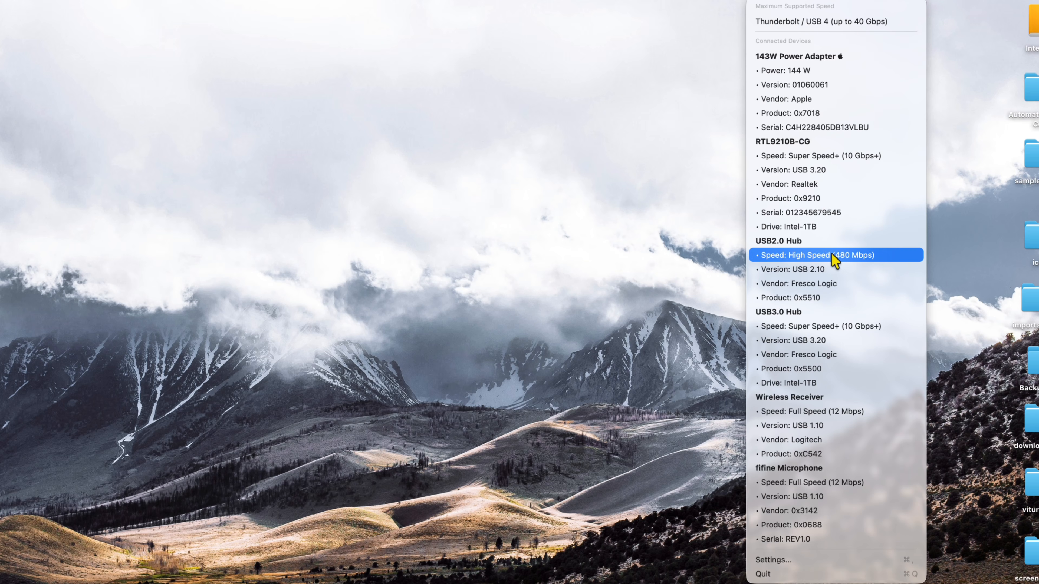
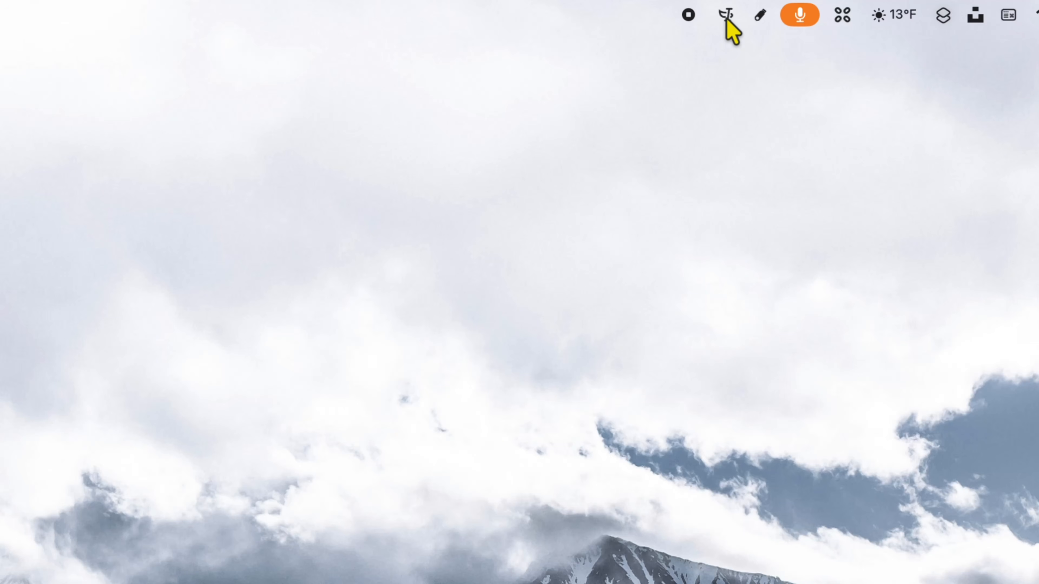
- Open the base.yml file from the match folder inside the espanso configuration folder
{"action": "left_click", "coordinate": [727, 16]}
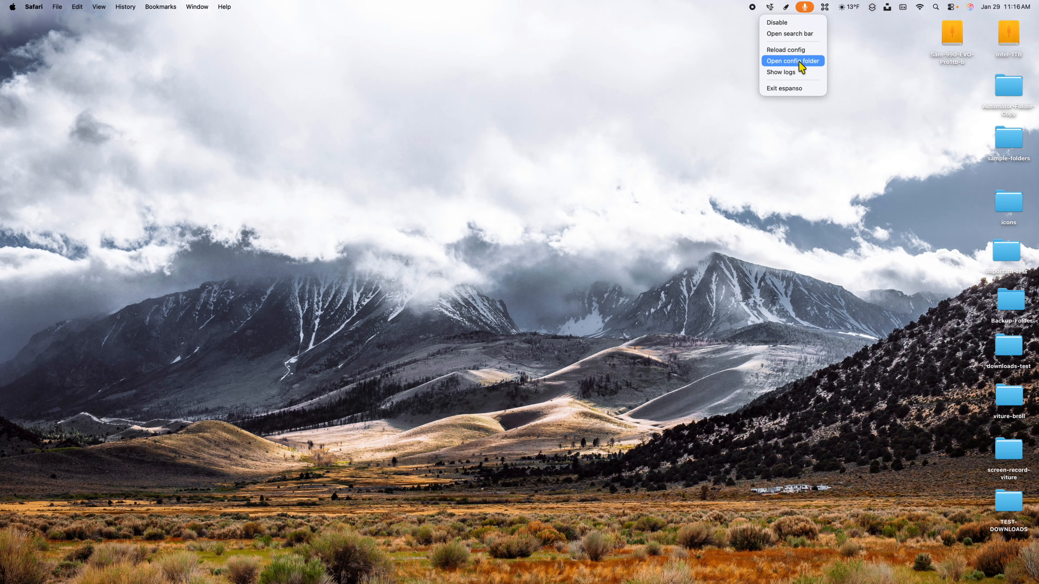
{"action": "left_click", "coordinate": [799, 62]}
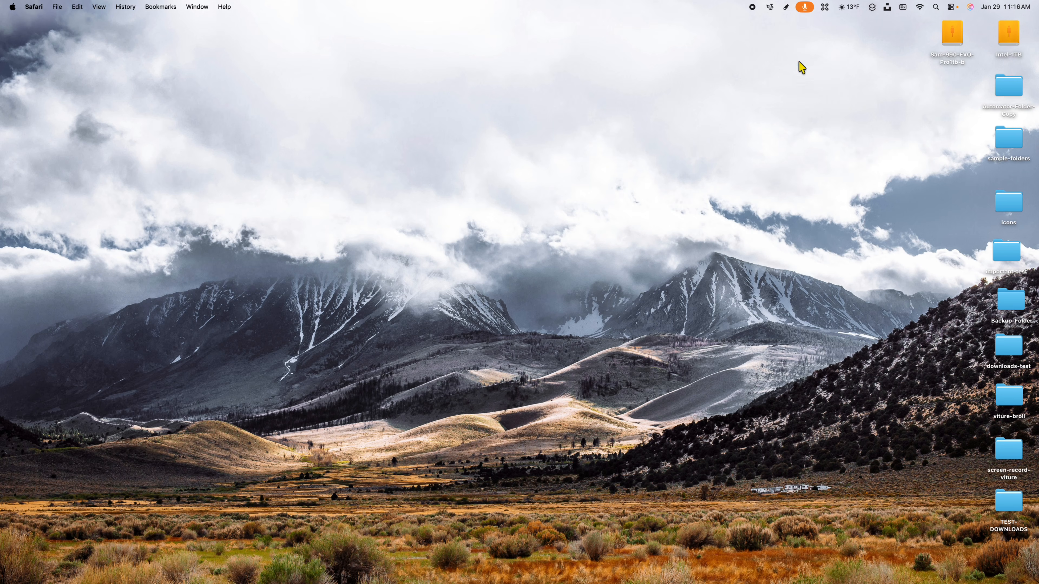
{"action": "left_click_drag", "start_coordinate": [613, 108], "coordinate": [429, 155]}
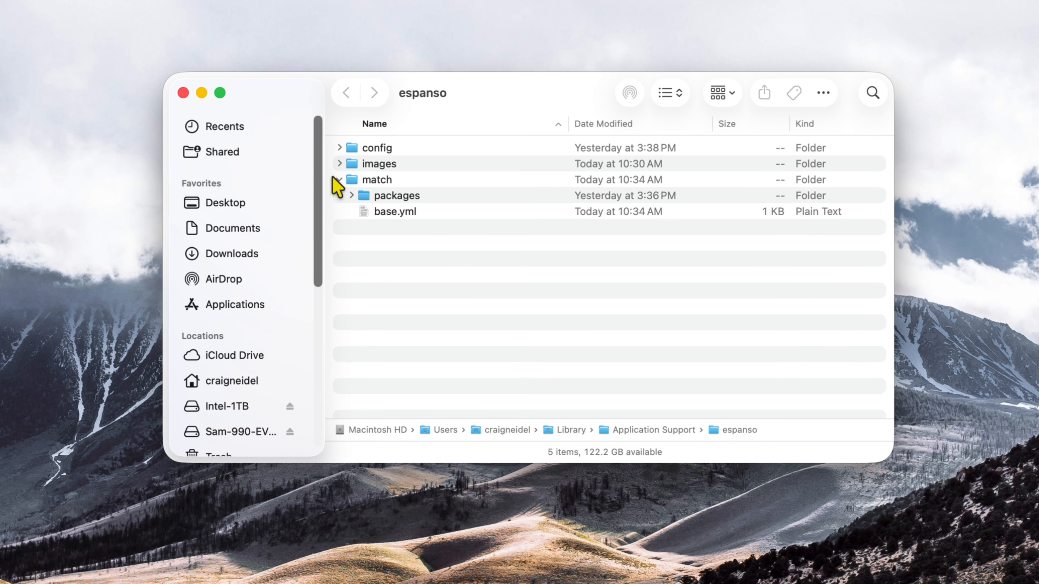
{"action": "left_click", "coordinate": [339, 179]}
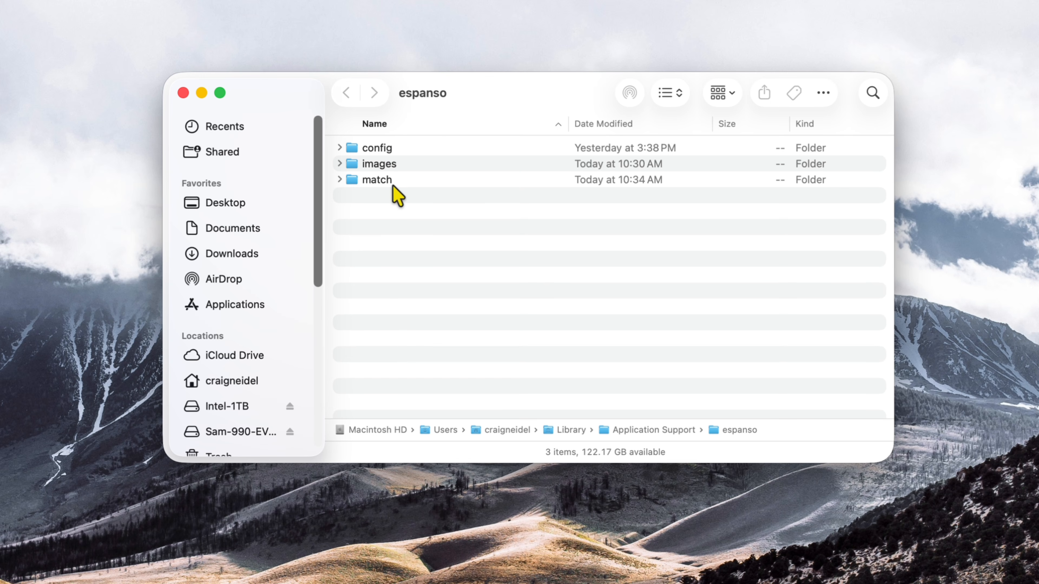
{"action": "double_click", "coordinate": [376, 183]}
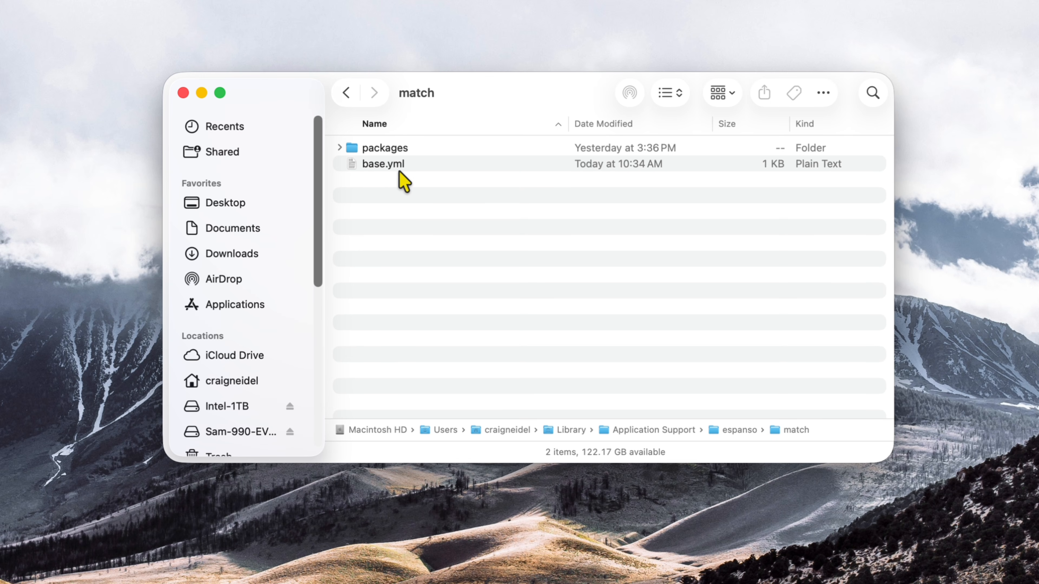
{"action": "double_click", "coordinate": [384, 164]}
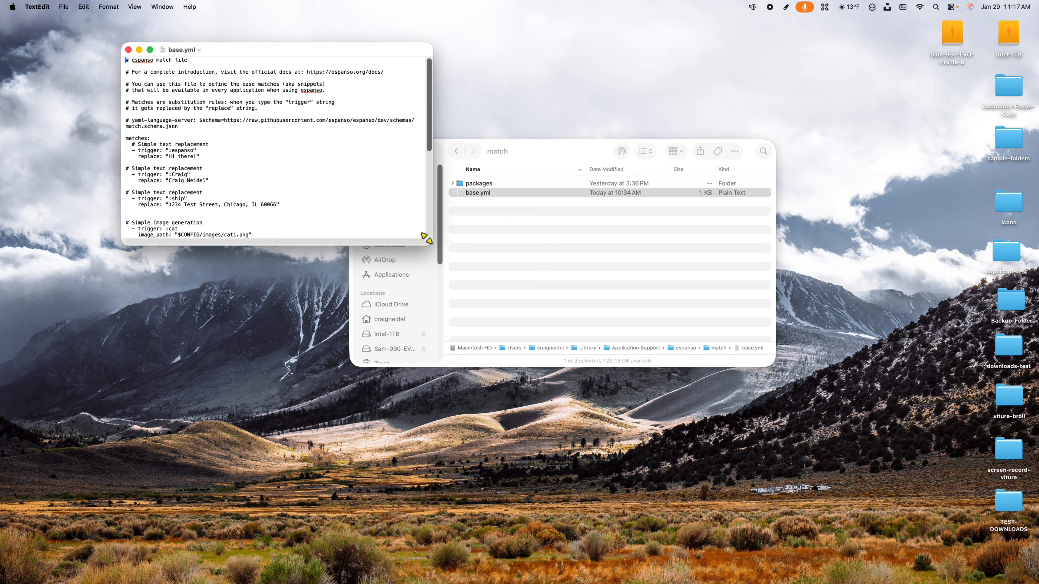
- Enlarge the base.yml window and highlight the ":ship" text replacement entry to examine it
{"action": "left_click_drag", "start_coordinate": [427, 238], "coordinate": [679, 462]}
{"action": "left_click_drag", "start_coordinate": [453, 54], "coordinate": [599, 58]}
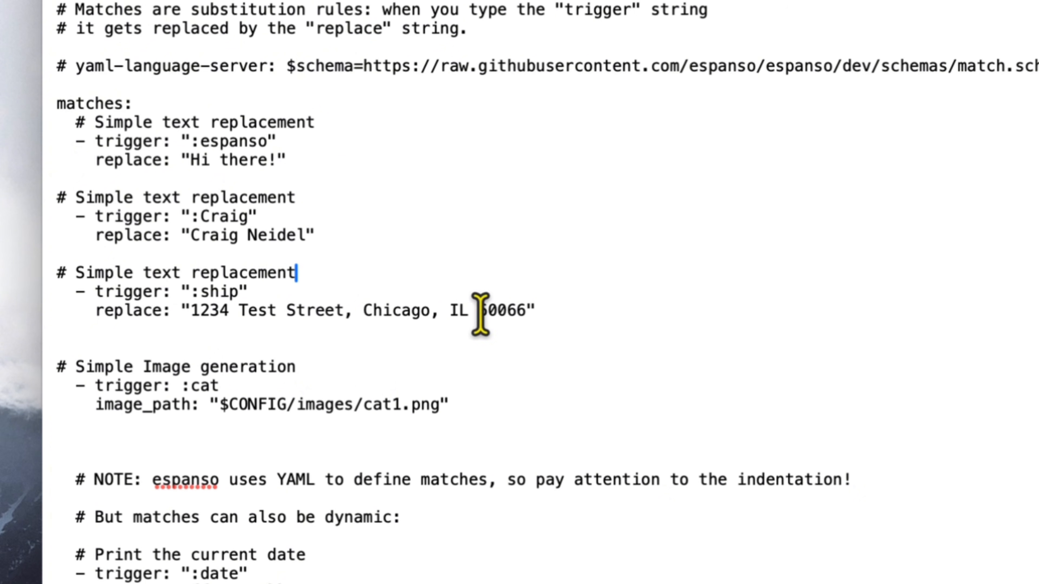
{"action": "left_click_drag", "start_coordinate": [536, 311], "coordinate": [57, 261]}
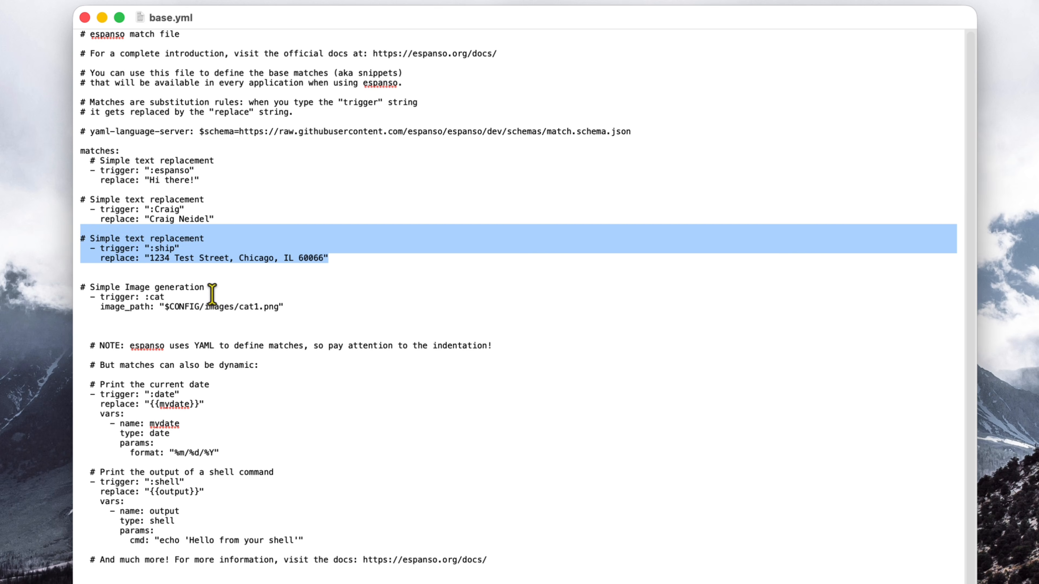
{"action": "left_click", "coordinate": [420, 321]}
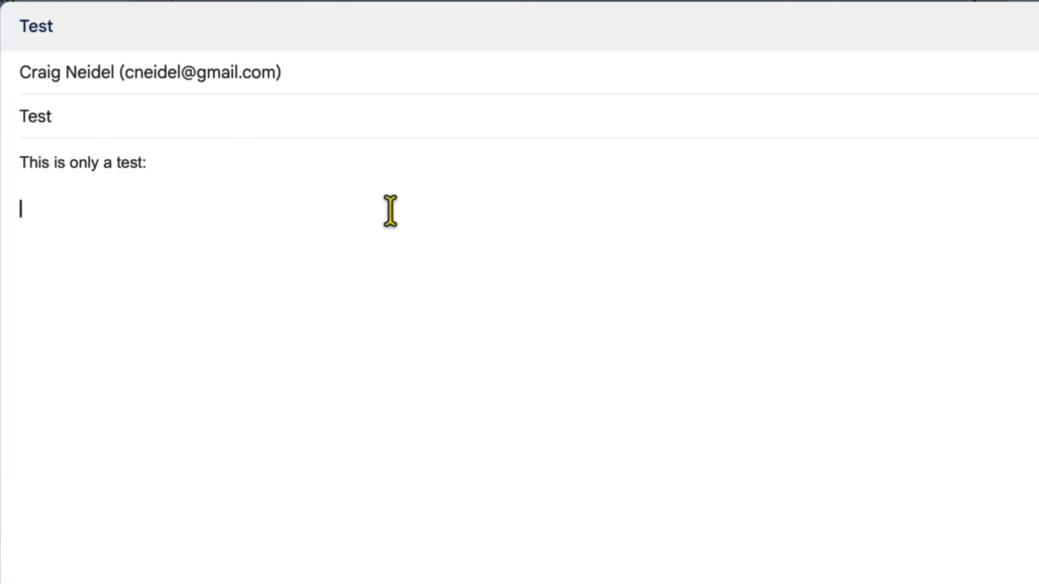
- Switch to the Test email draft, insert the person's full name in the body, and add two line breaks after it
{"action": "type", "text": "ig Neidel"}
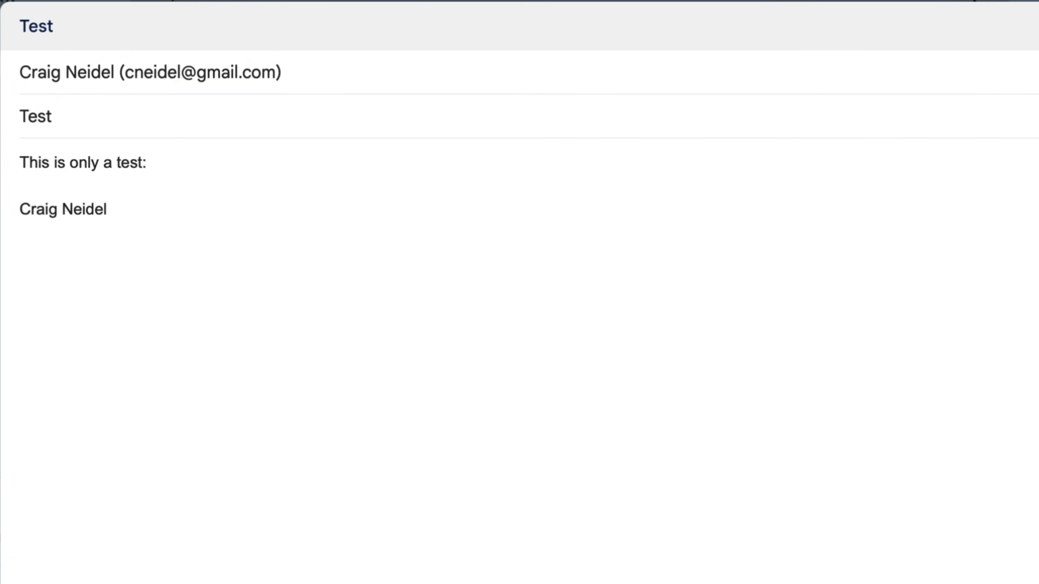
{"action": "key", "text": "Return"}
{"action": "key", "text": "Return"}
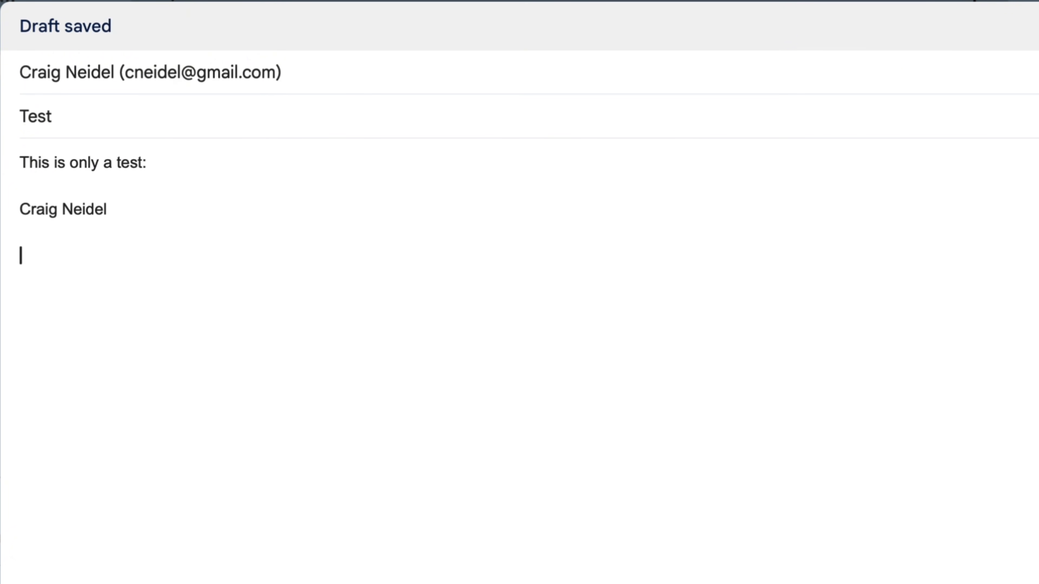
- Insert the shipping address below the name in the email body with the ":ship" trigger
{"action": "type", "text": ":sh1234 Test Street, Chicago, IL 60066"}
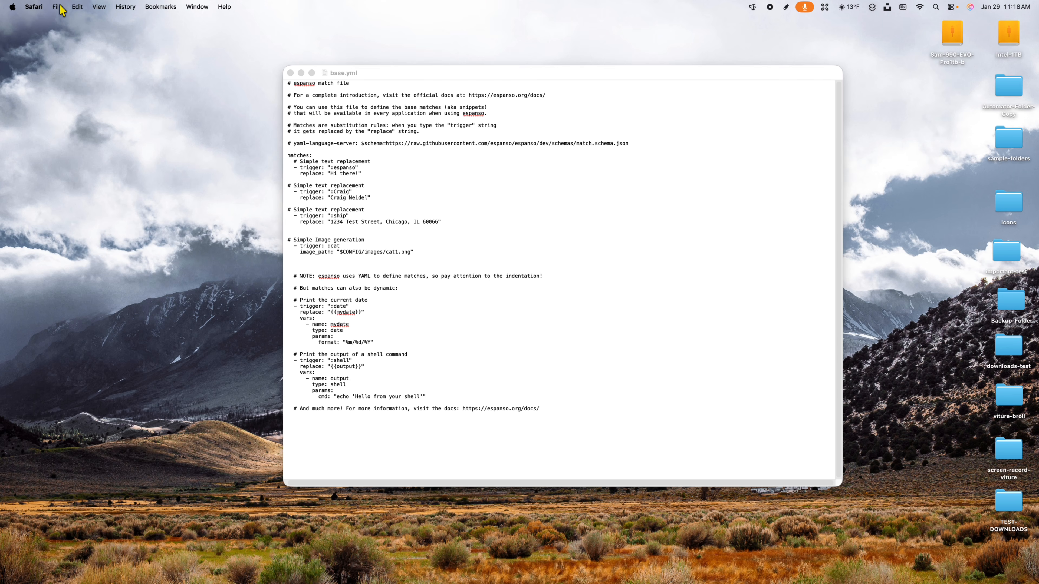
- Save and close the base.yml file, and reload the espanso configuration
{"action": "left_click", "coordinate": [60, 7]}
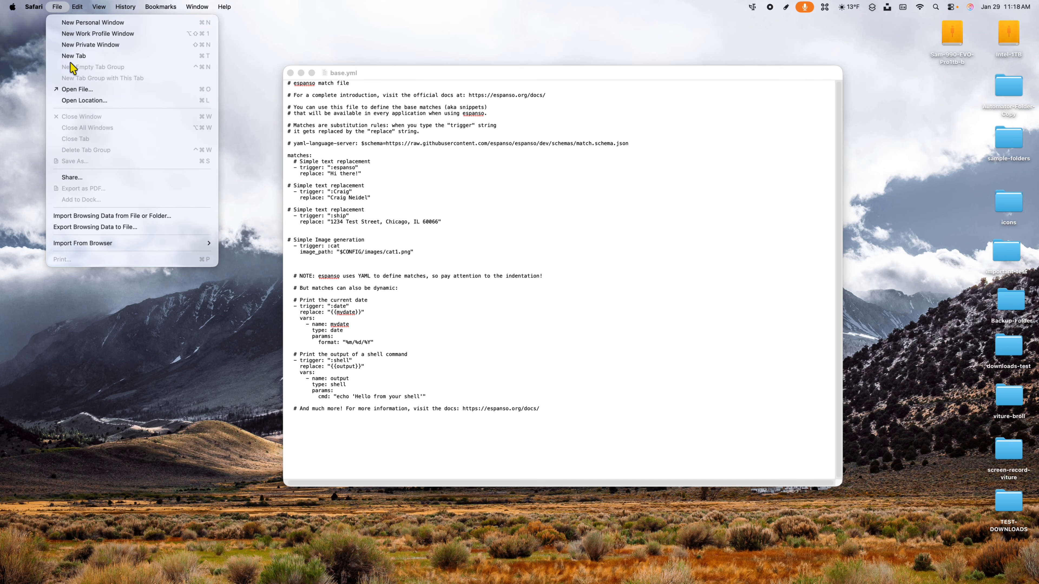
{"action": "left_click", "coordinate": [398, 80]}
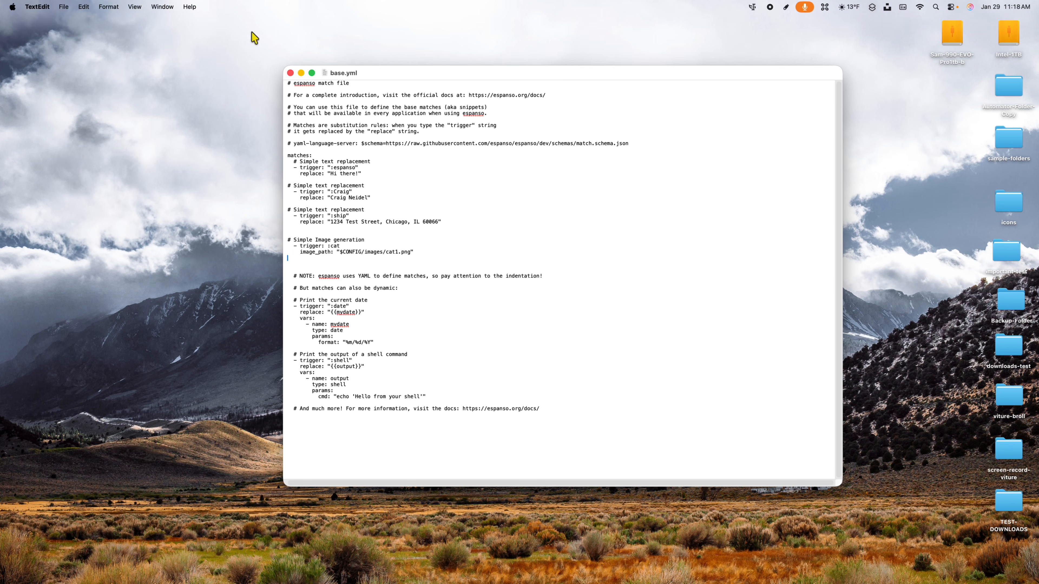
{"action": "left_click", "coordinate": [61, 6]}
{"action": "left_click", "coordinate": [71, 71]}
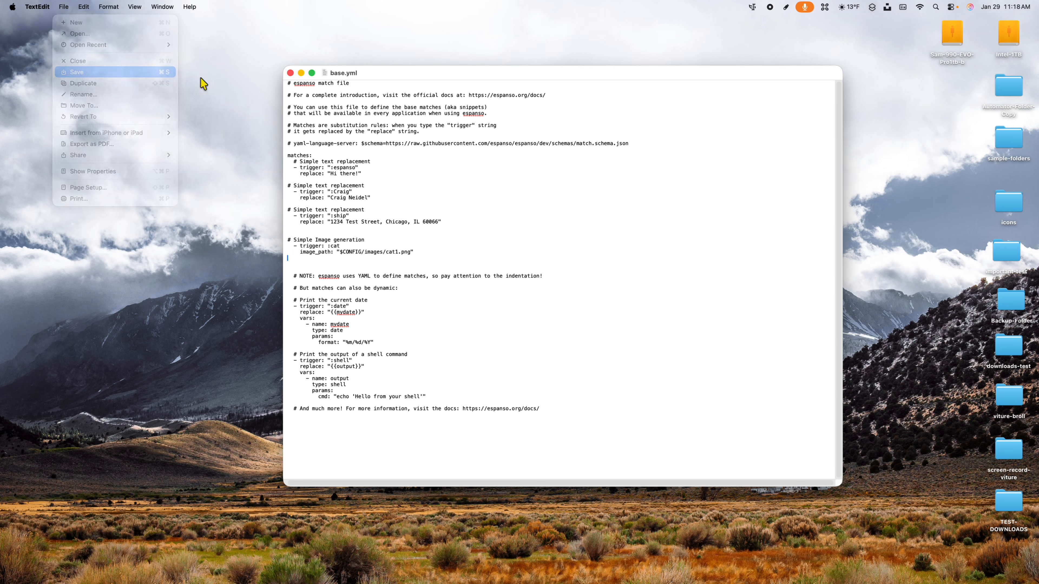
{"action": "left_click", "coordinate": [291, 73]}
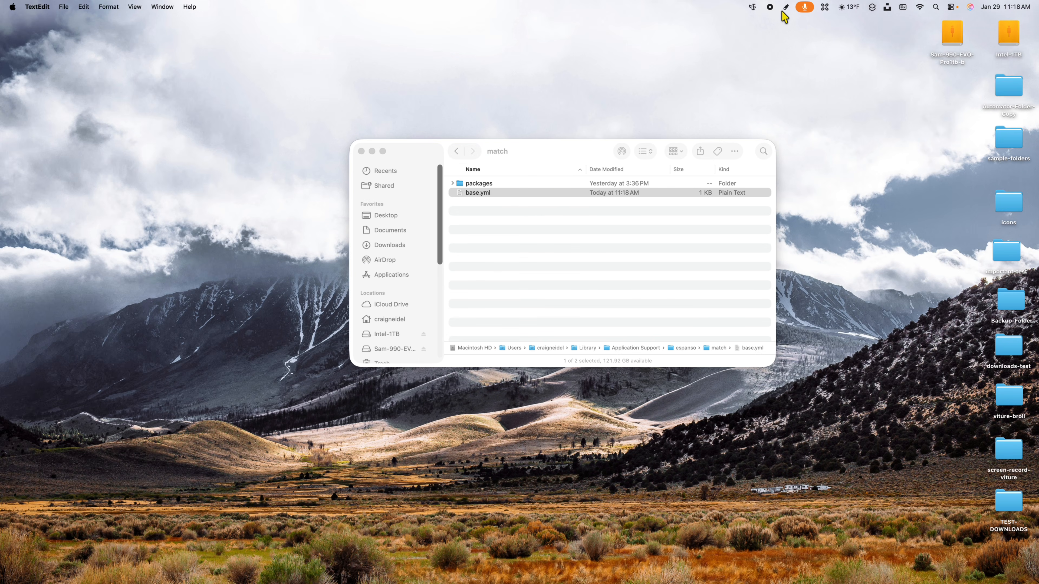
{"action": "left_click", "coordinate": [752, 7]}
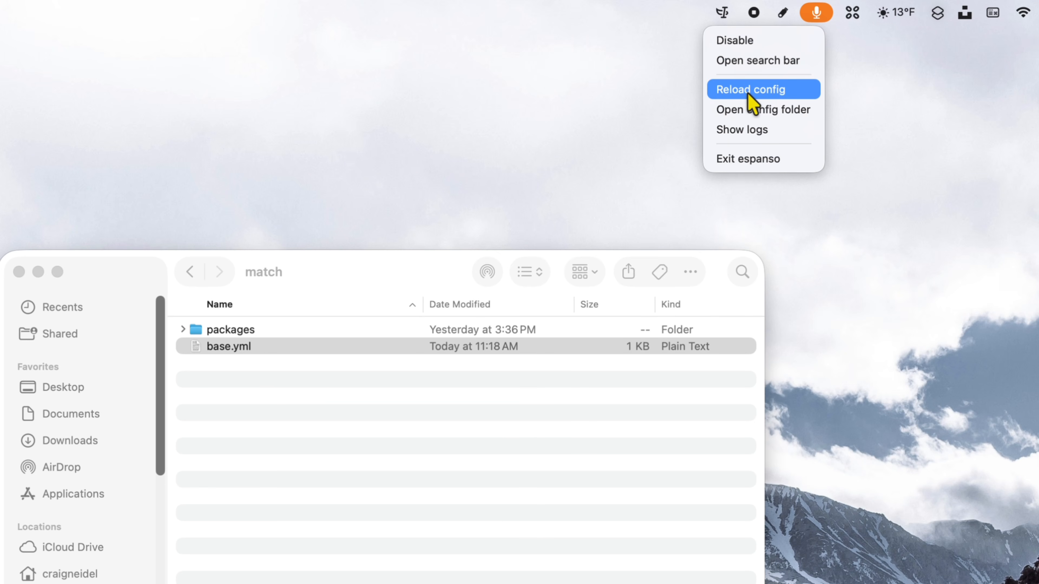
{"action": "left_click", "coordinate": [748, 95]}
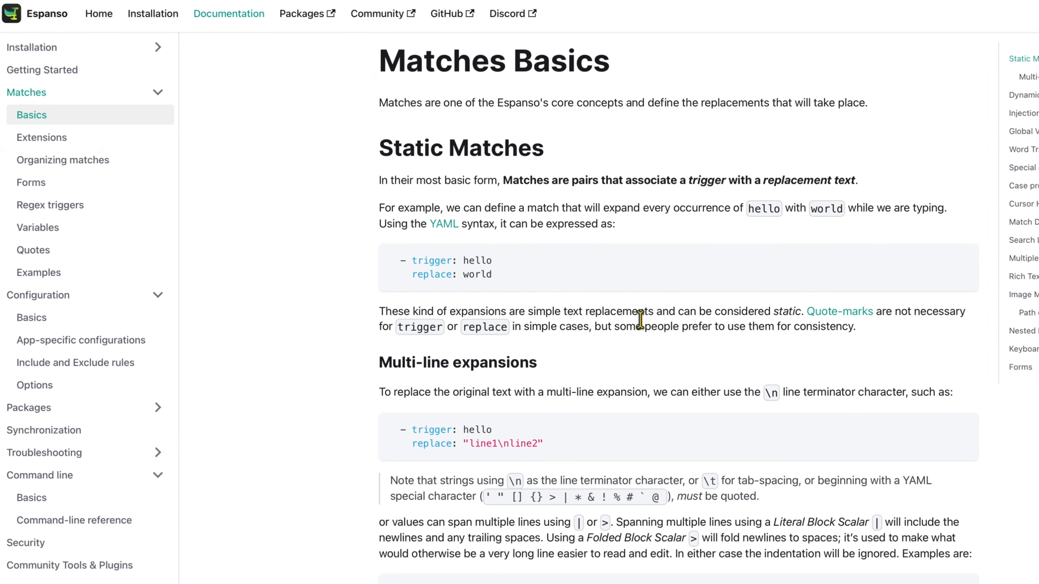
- Read through the Matches Basics documentation page from Static Matches down to Case propagation
{"action": "scroll", "coordinate": [642, 319], "scroll_direction": "down", "scroll_amount": 4}
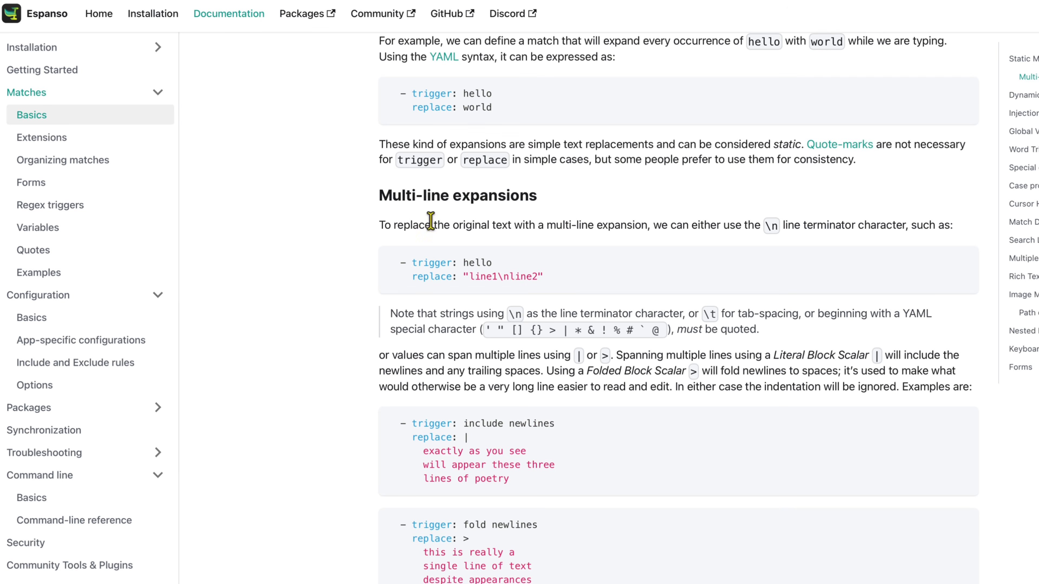
{"action": "scroll", "coordinate": [695, 332], "scroll_direction": "down", "scroll_amount": 10}
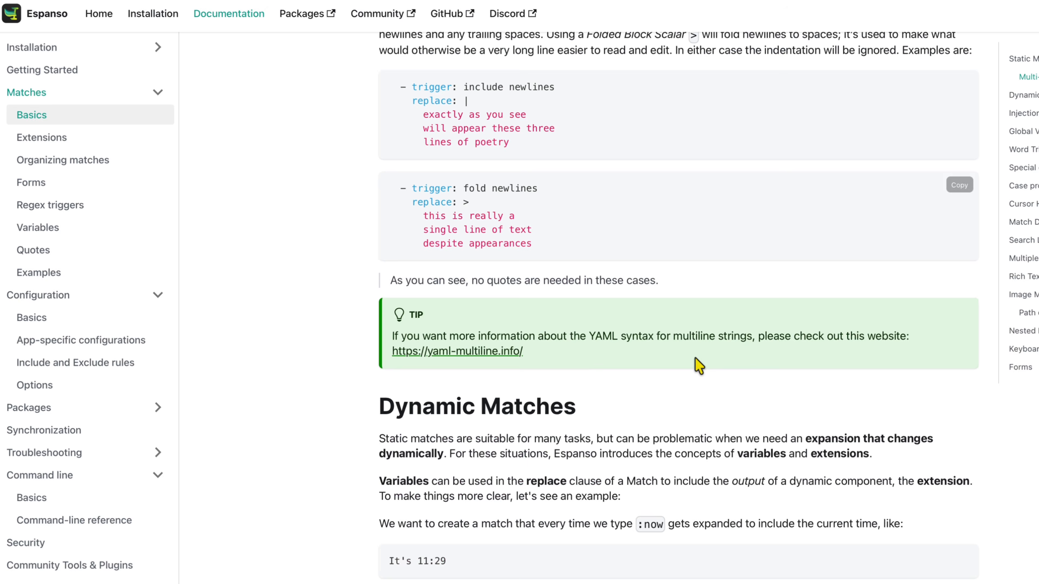
{"action": "scroll", "coordinate": [699, 365], "scroll_direction": "down", "scroll_amount": 2}
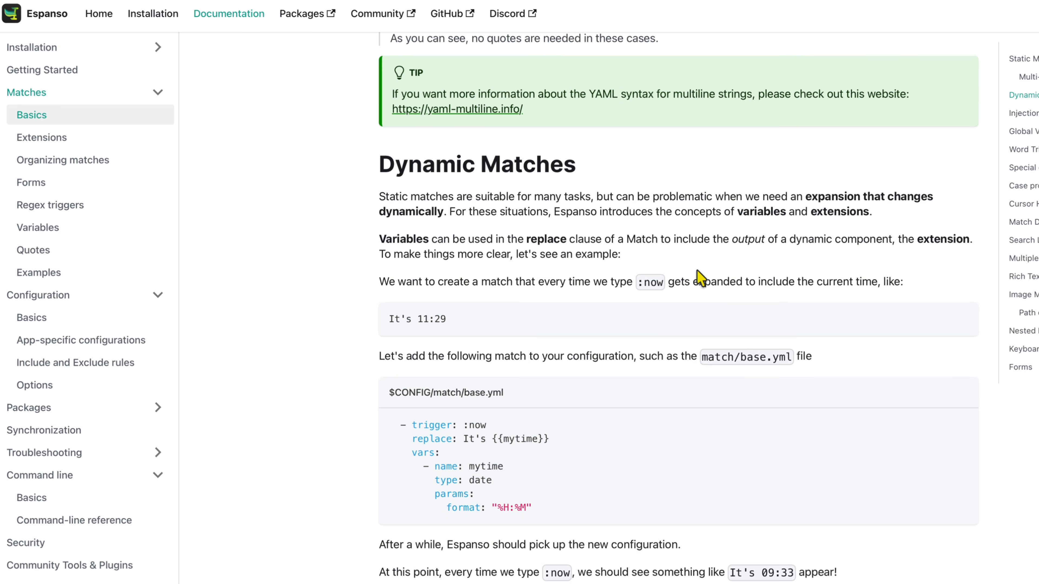
{"action": "scroll", "coordinate": [700, 280], "scroll_direction": "down", "scroll_amount": 1}
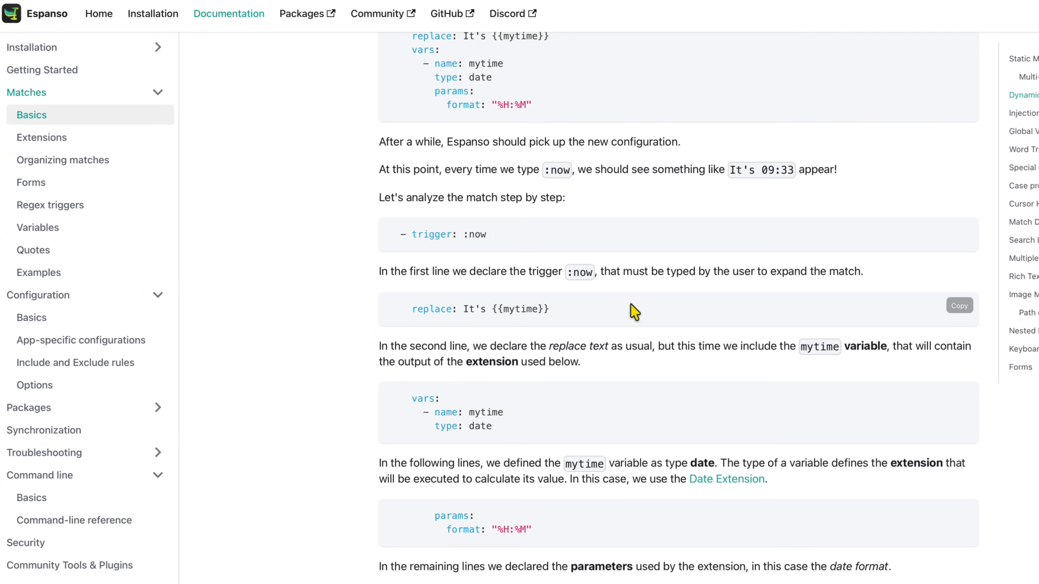
{"action": "scroll", "coordinate": [632, 305], "scroll_direction": "down", "scroll_amount": 10}
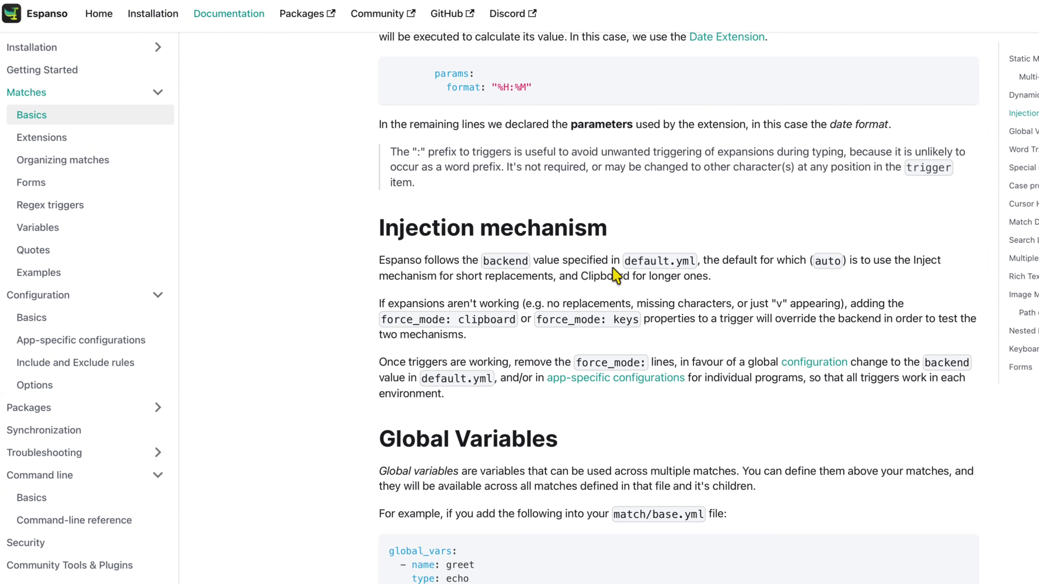
{"action": "scroll", "coordinate": [615, 277], "scroll_direction": "down", "scroll_amount": 8}
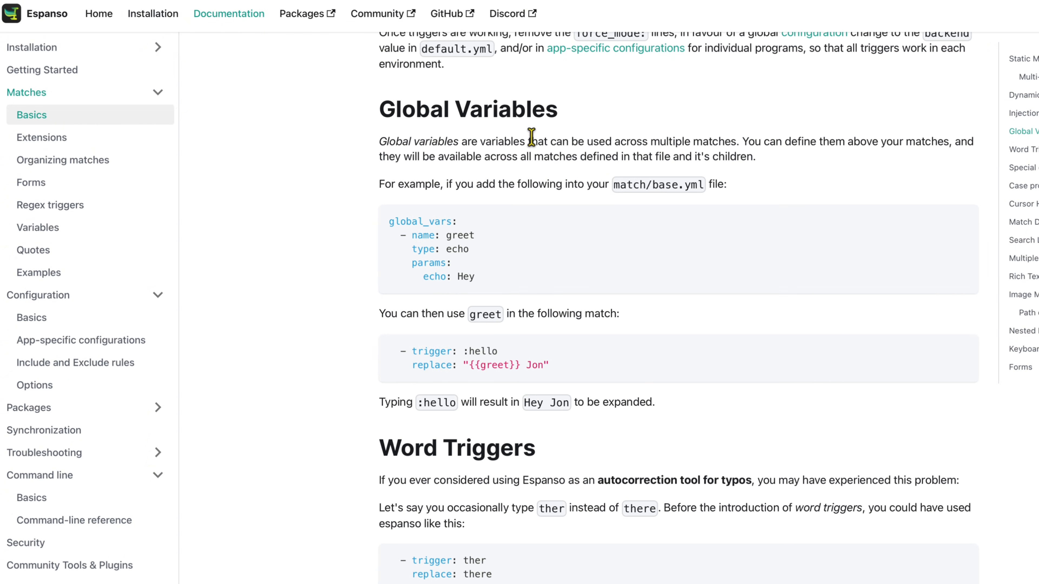
{"action": "scroll", "coordinate": [687, 294], "scroll_direction": "down", "scroll_amount": 8}
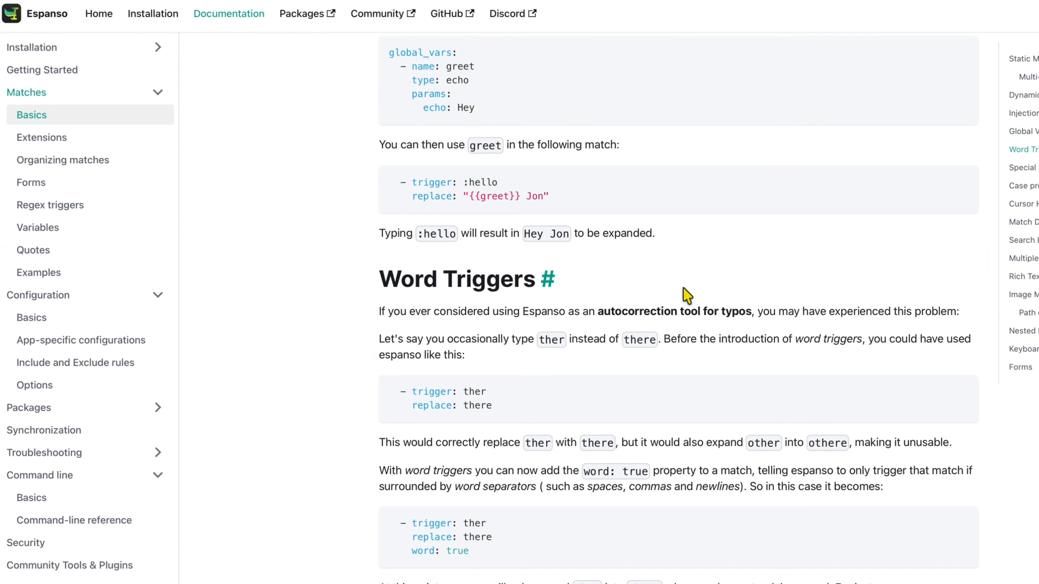
{"action": "scroll", "coordinate": [680, 286], "scroll_direction": "down", "scroll_amount": 11}
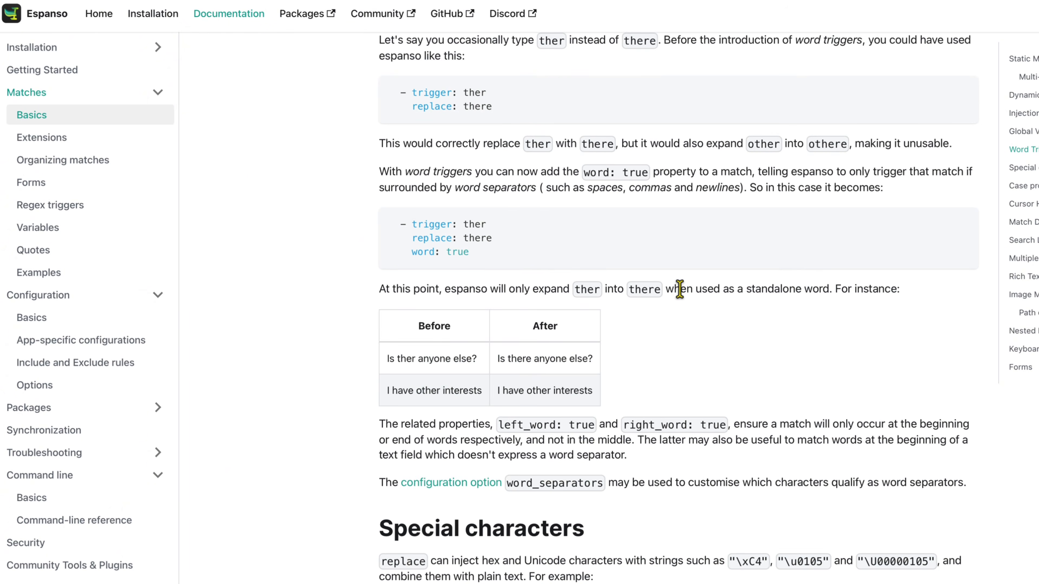
{"action": "scroll", "coordinate": [683, 295], "scroll_direction": "down", "scroll_amount": 1}
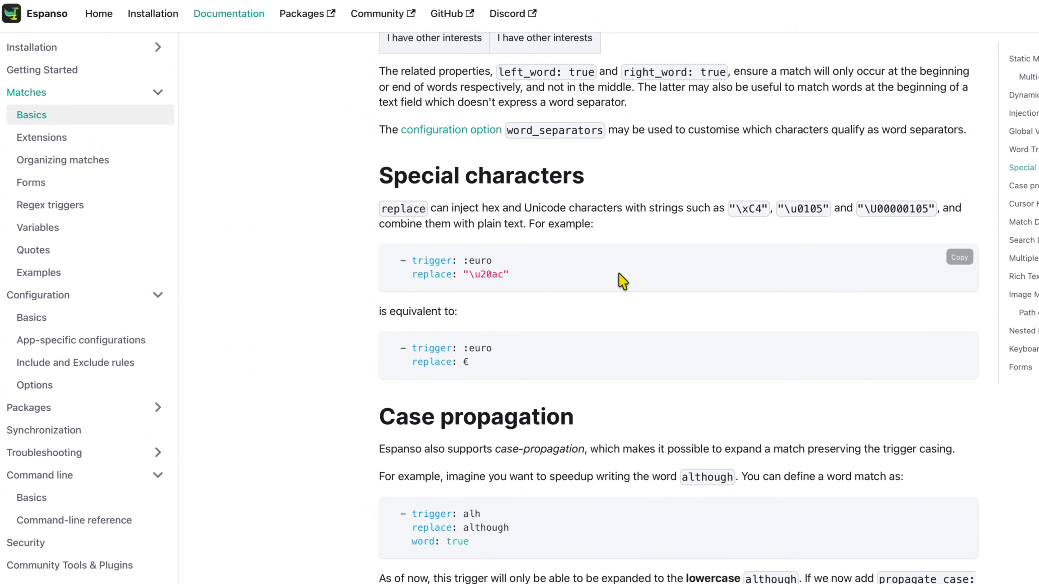
{"action": "scroll", "coordinate": [622, 281], "scroll_direction": "down", "scroll_amount": 20}
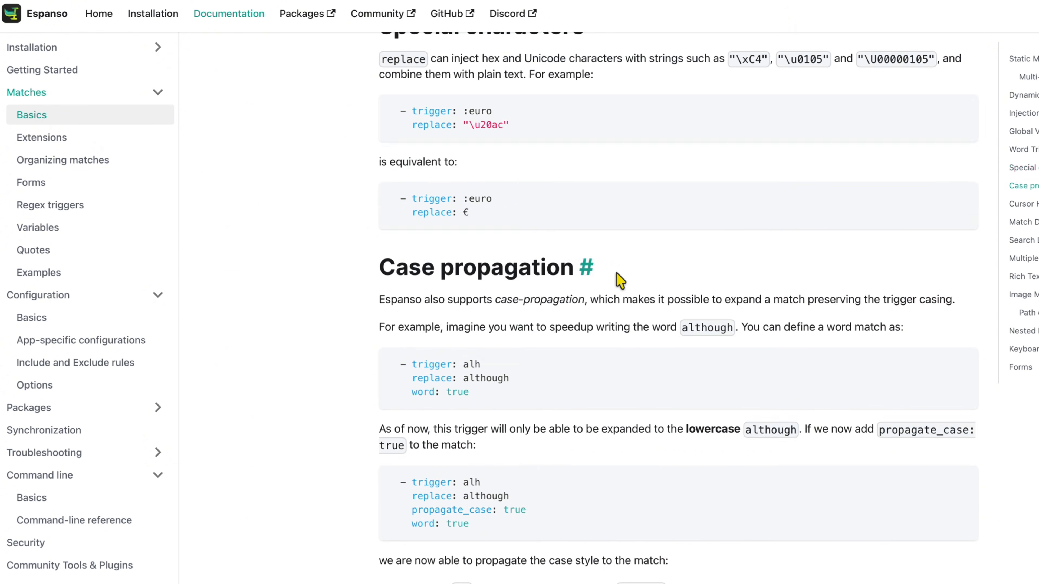
{"action": "scroll", "coordinate": [620, 282], "scroll_direction": "down", "scroll_amount": 6}
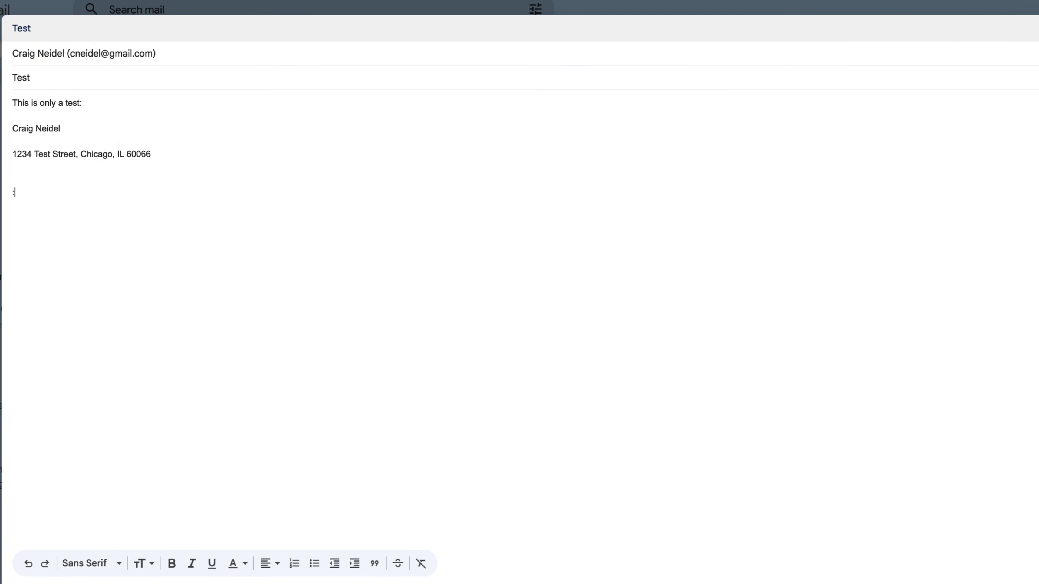
- Switch to the Test email draft and insert the cat image below the address with the ":cat" trigger
{"action": "key", "text": "super+v"}
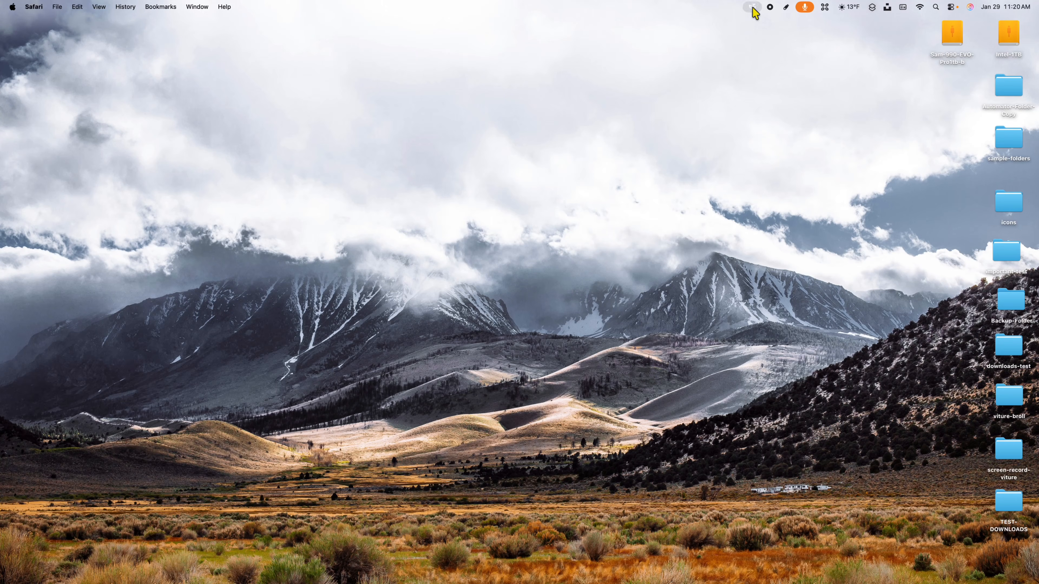
- Open base.yml from the match folder in the espanso configuration folder and enlarge its window to examine the image entry
{"action": "left_click", "coordinate": [753, 7]}
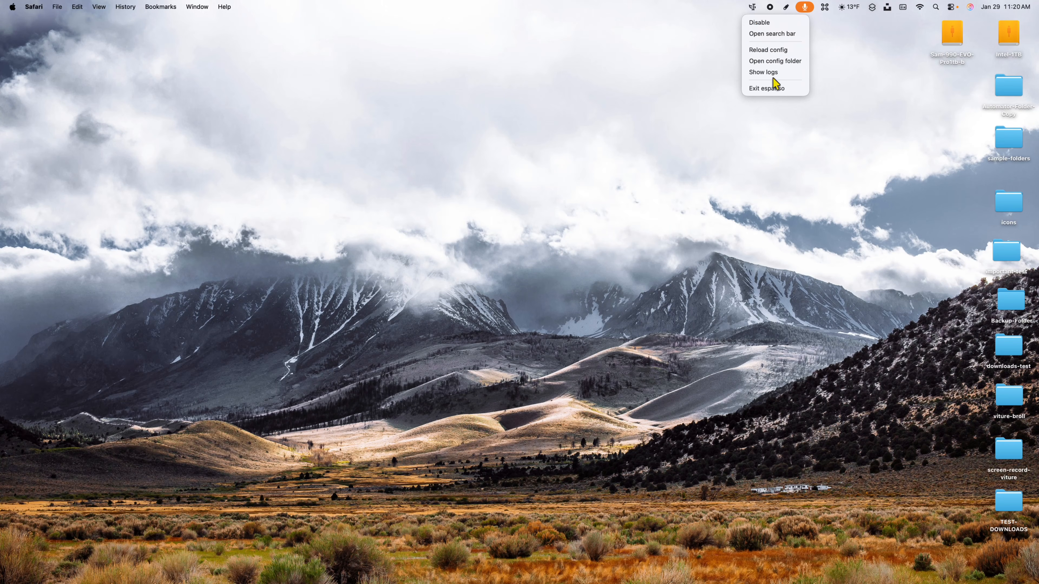
{"action": "left_click", "coordinate": [771, 62]}
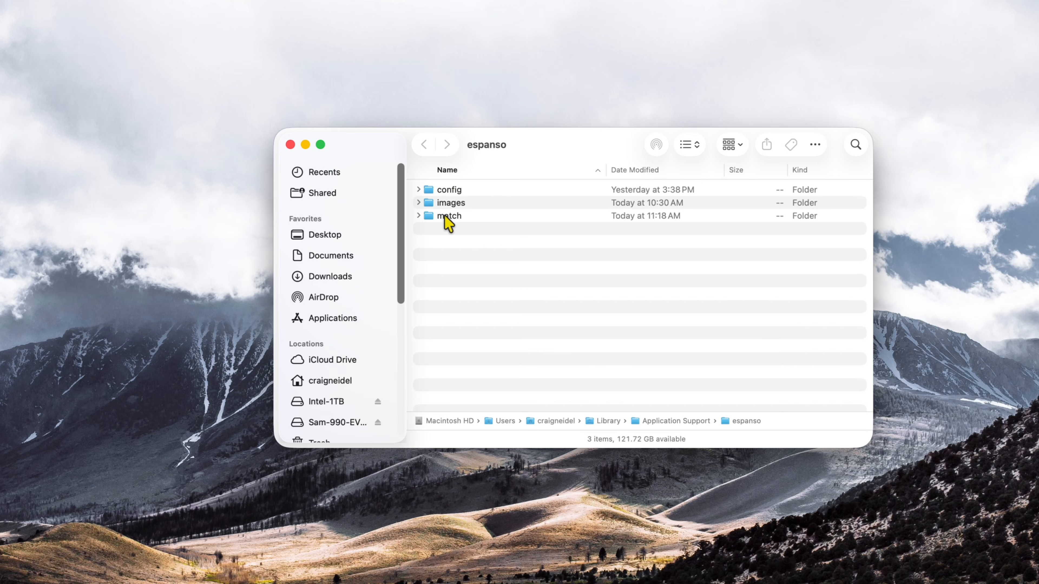
{"action": "double_click", "coordinate": [472, 202]}
{"action": "double_click", "coordinate": [452, 204]}
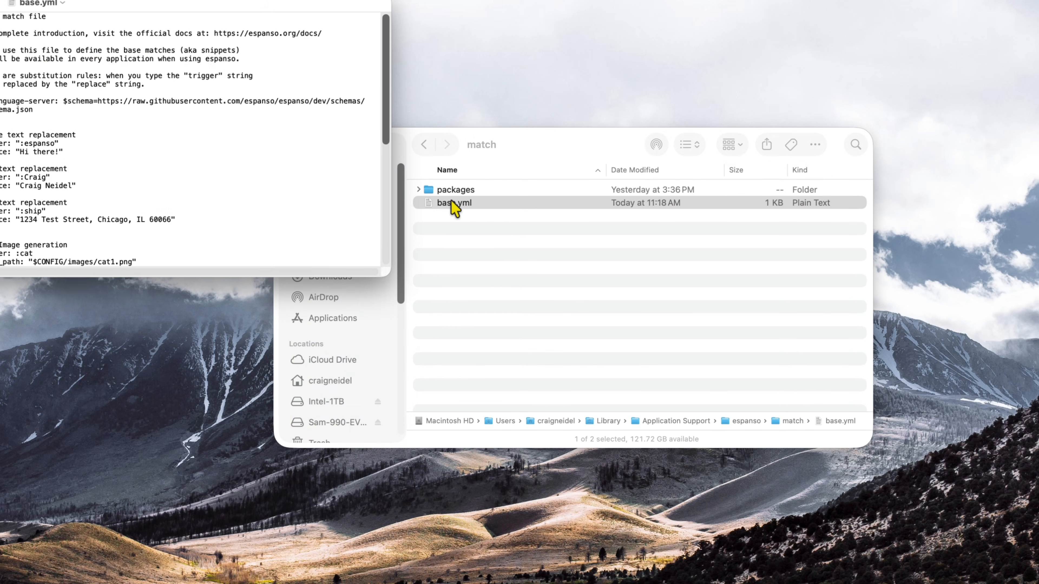
{"action": "left_click_drag", "start_coordinate": [428, 325], "coordinate": [759, 583]}
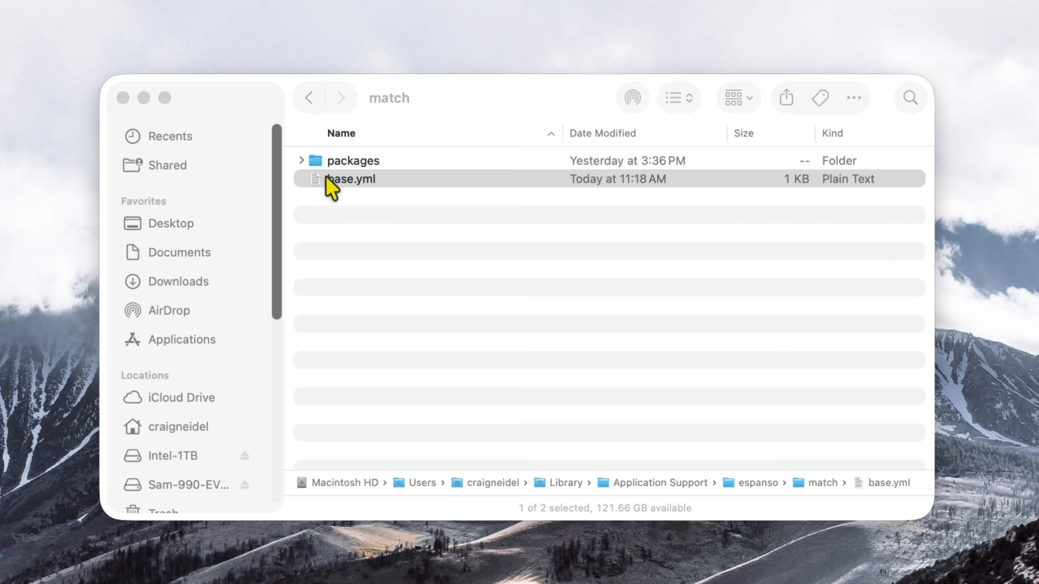
- Examine the contents of the images folder in the espanso configuration folder, and return to the espanso folder
{"action": "left_click", "coordinate": [301, 101]}
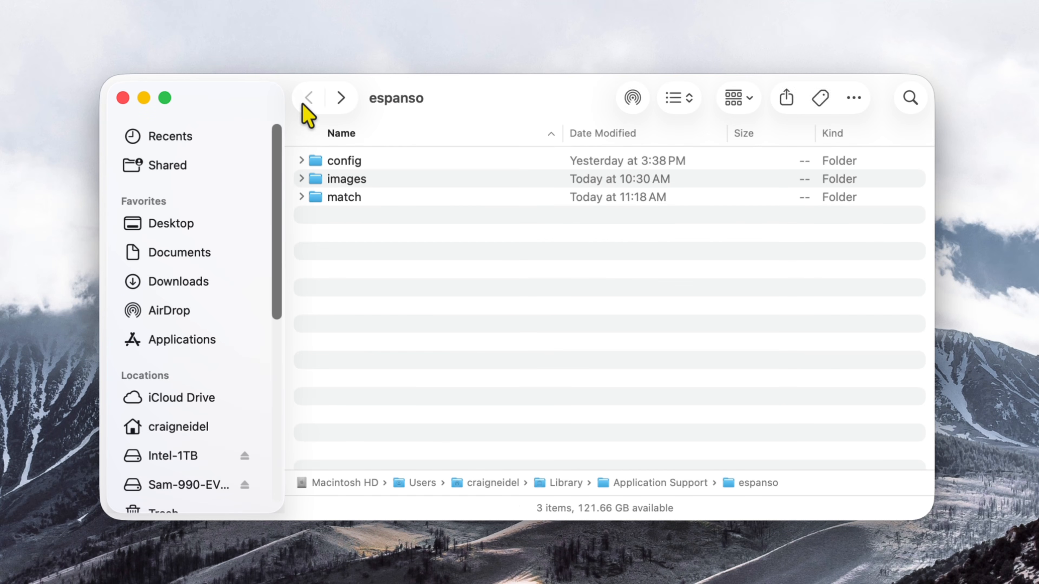
{"action": "double_click", "coordinate": [347, 180]}
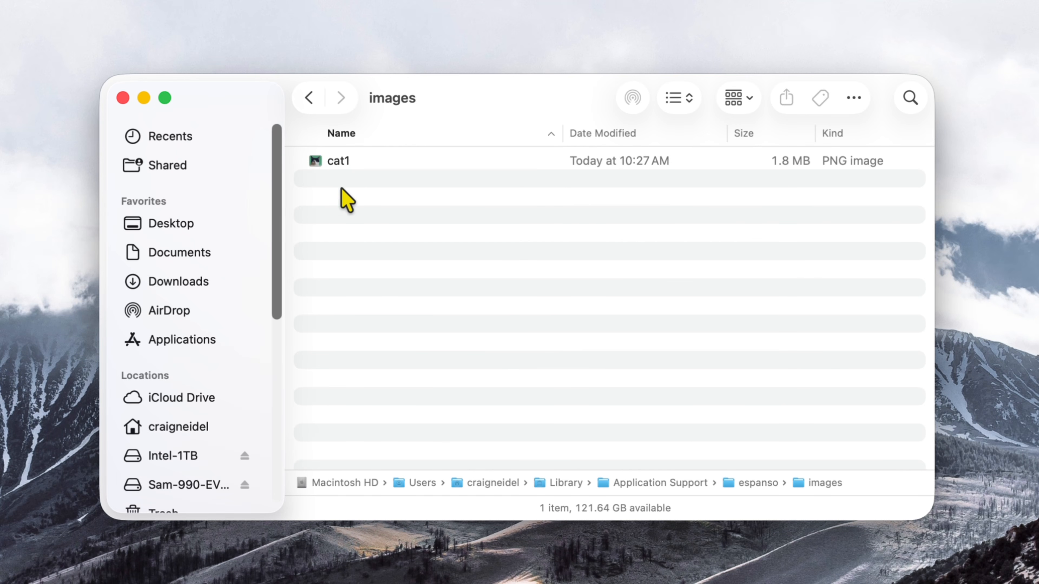
{"action": "left_click", "coordinate": [309, 99]}
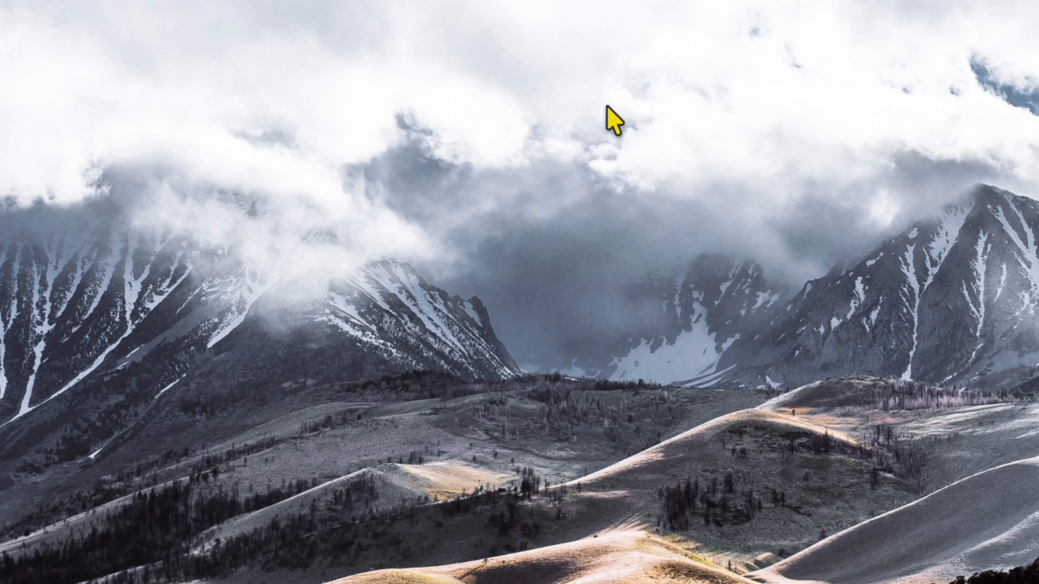
- Open the espanso search bar to view the available matches and their triggers
{"action": "key", "text": "alt+space"}
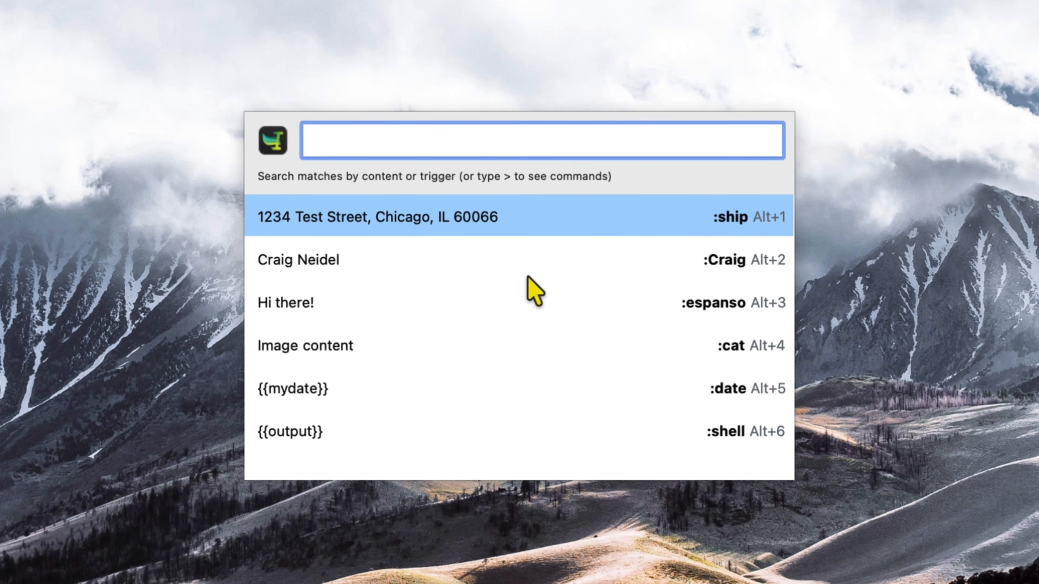